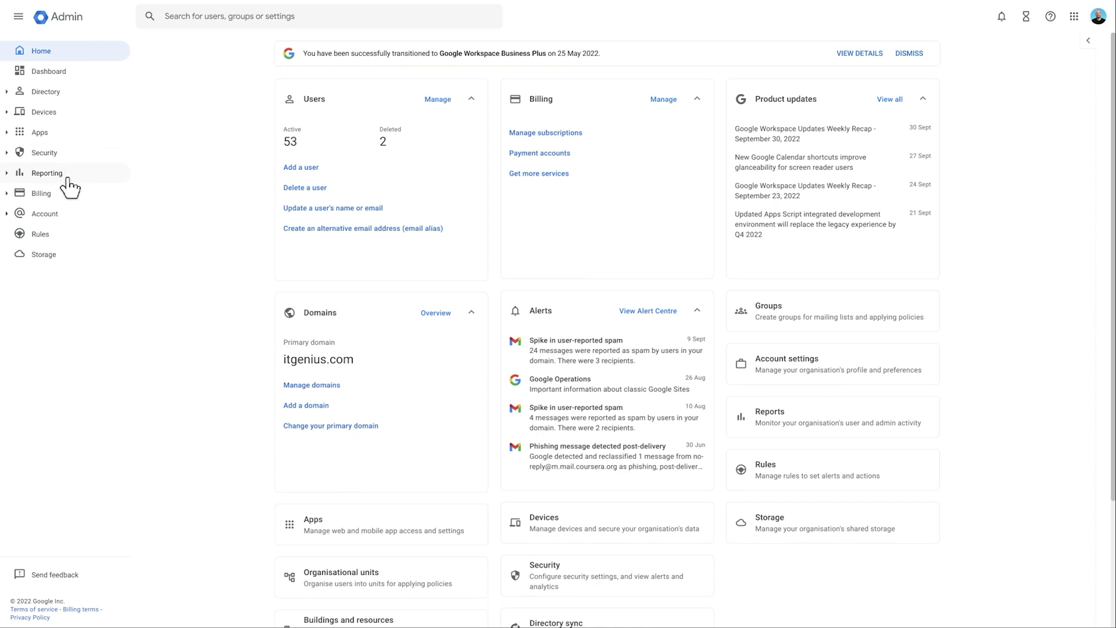
Expand Devices > Chrome > Settings in the sidebar and open Users & browsers.
click(7, 113)
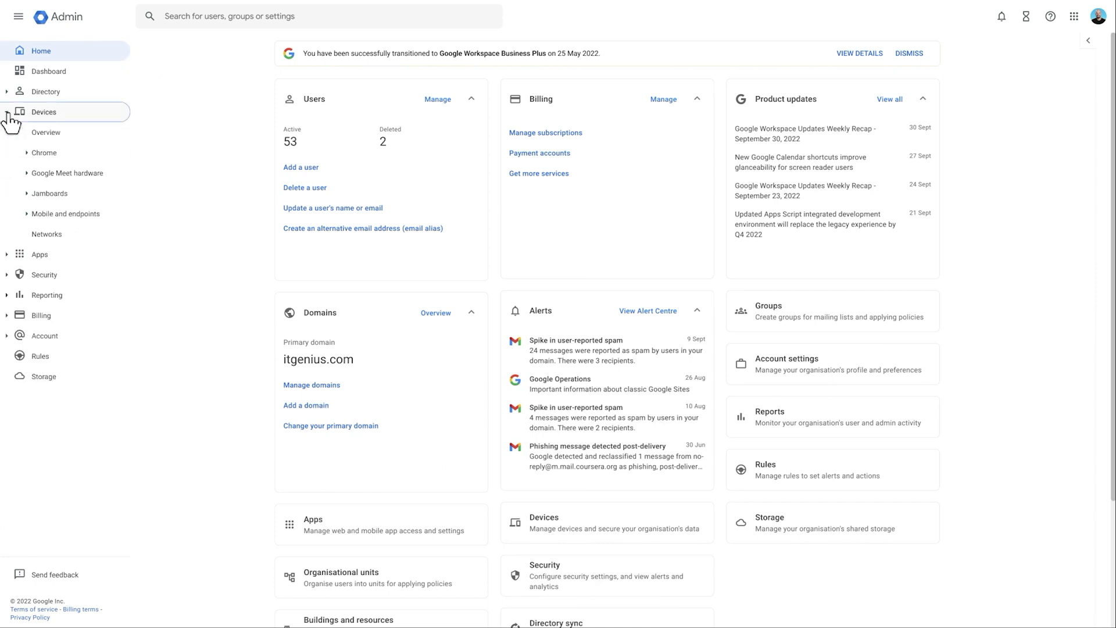
click(26, 155)
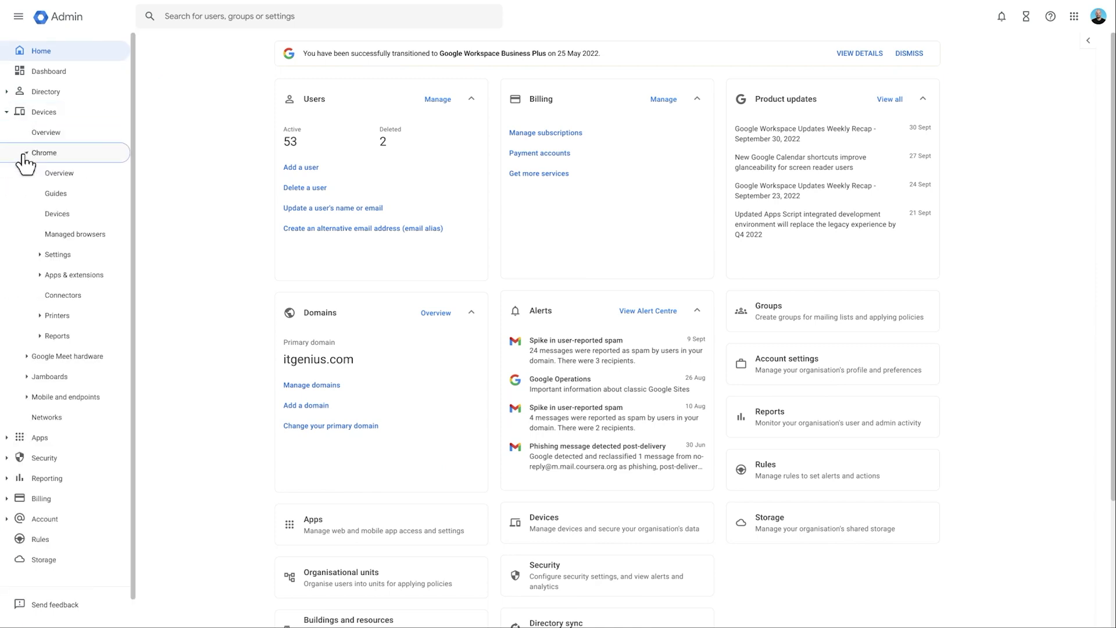
click(69, 255)
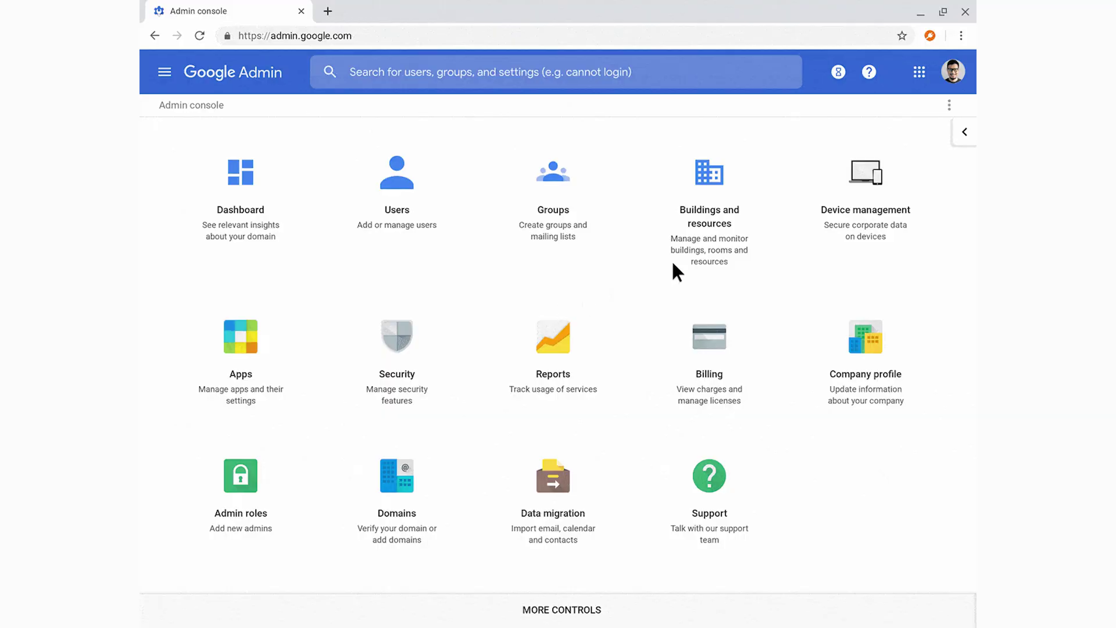
Open the Chrome devices list and begin Chromebook enterprise enrollment with the admin email address.
click(863, 196)
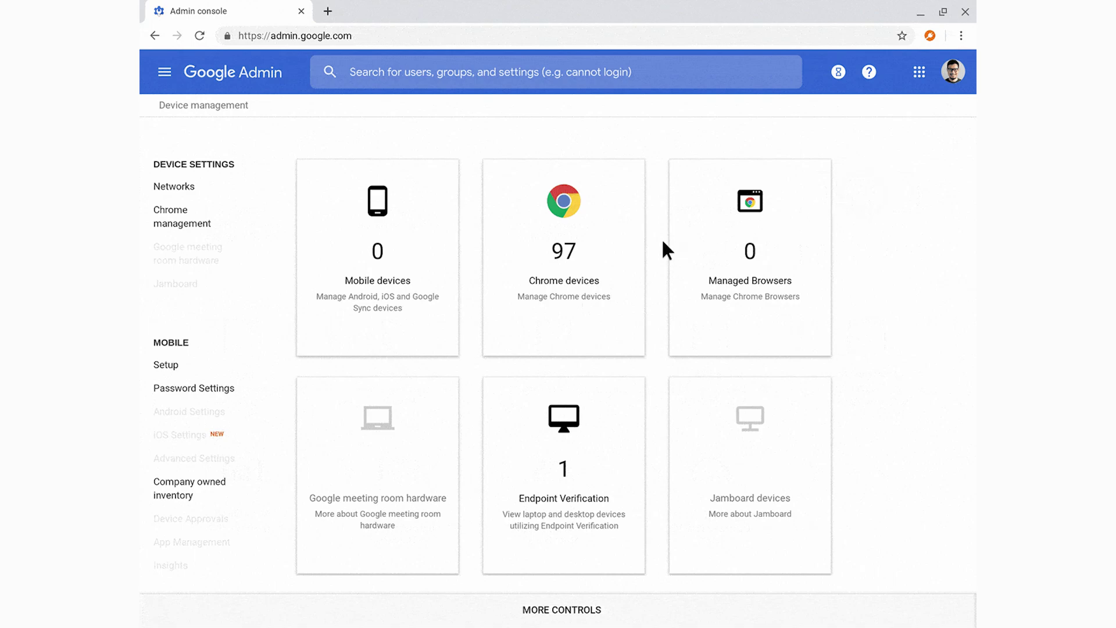
click(565, 262)
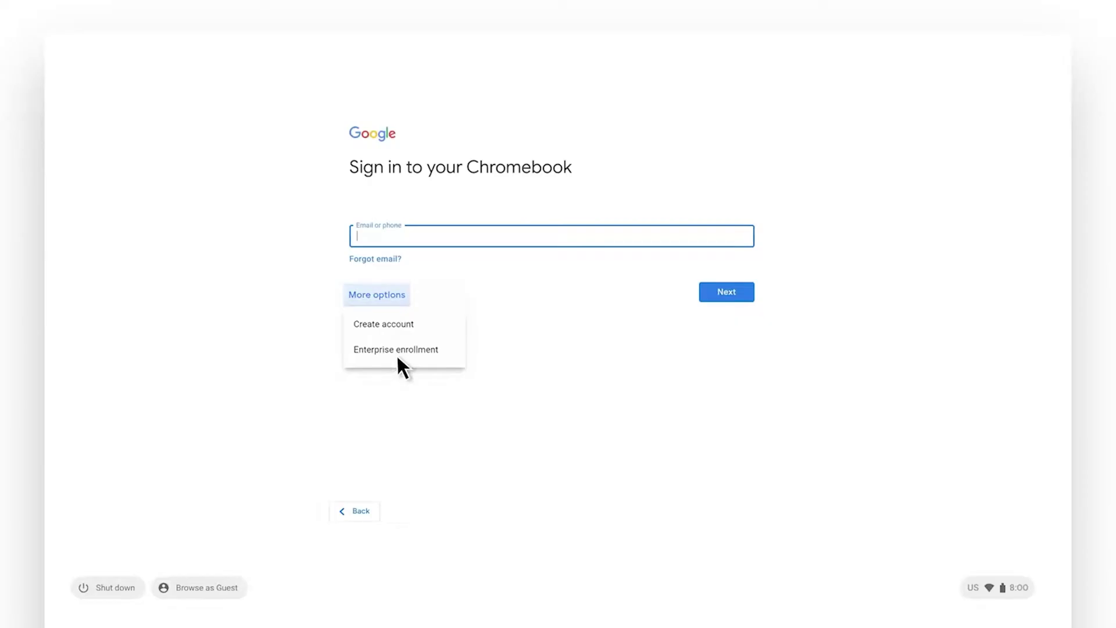
click(398, 350)
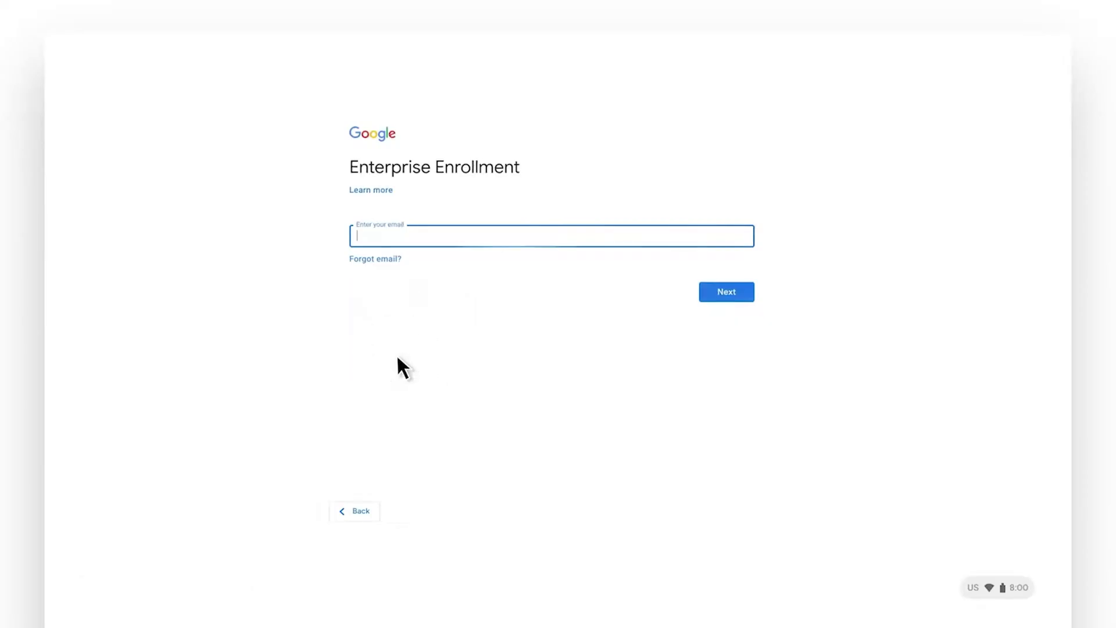
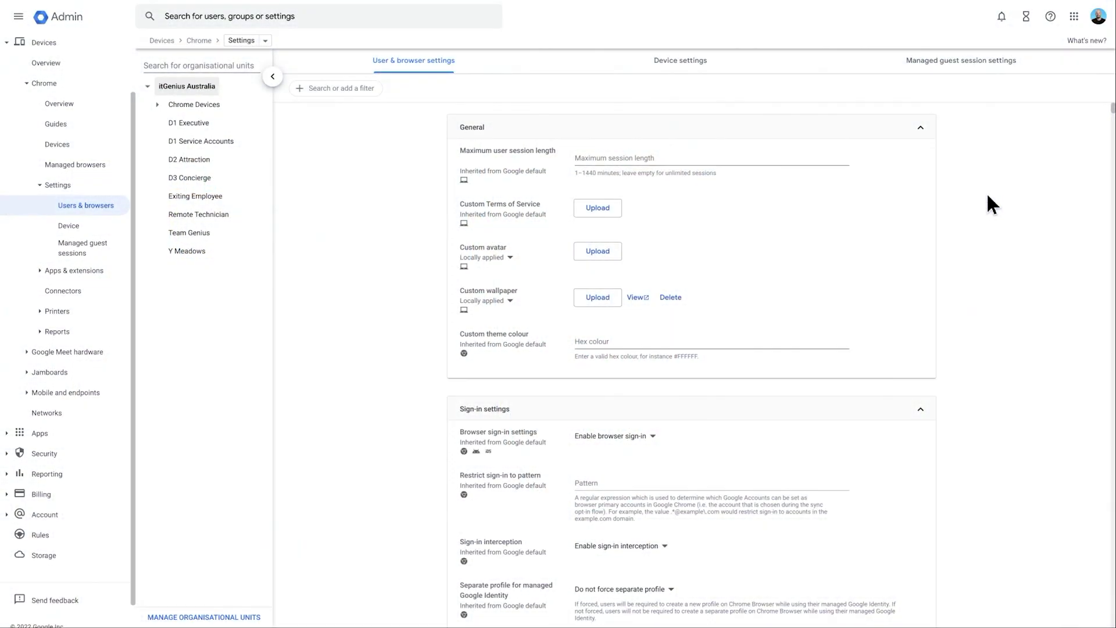
Zoom the settings page to 150%, then finish the sign-in demo by submitting the password.
key(ctrl+plus)
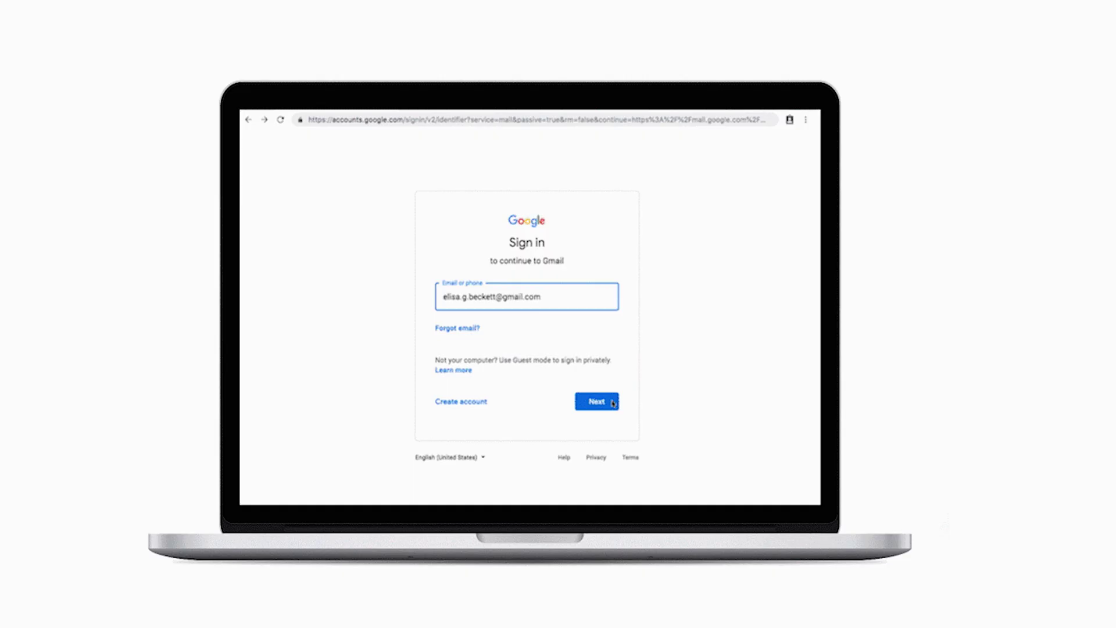
click(613, 403)
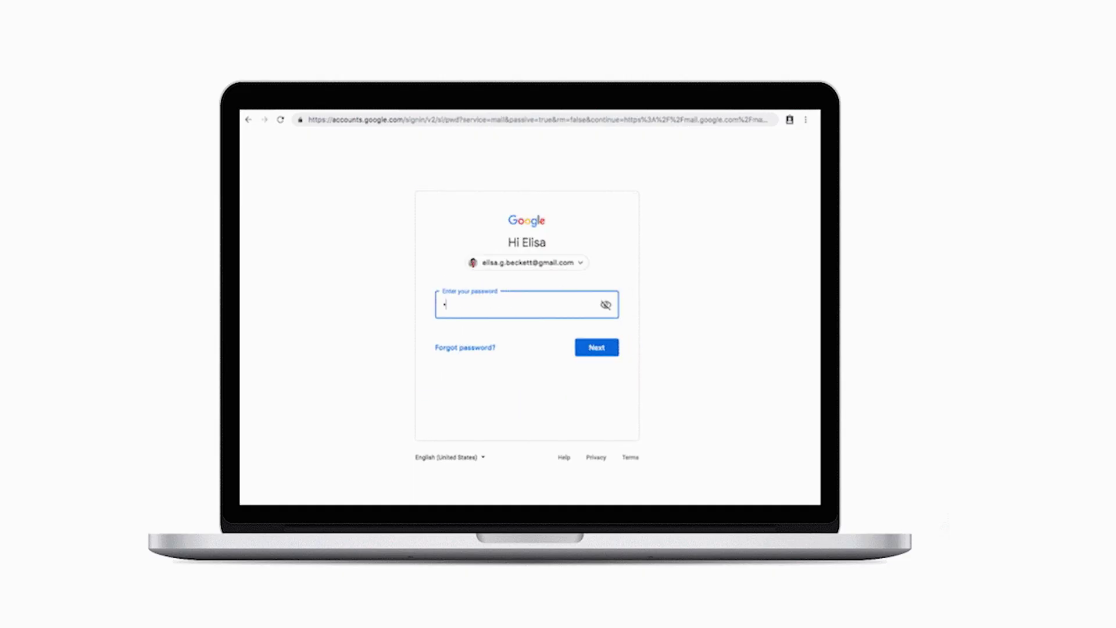
key(Return)
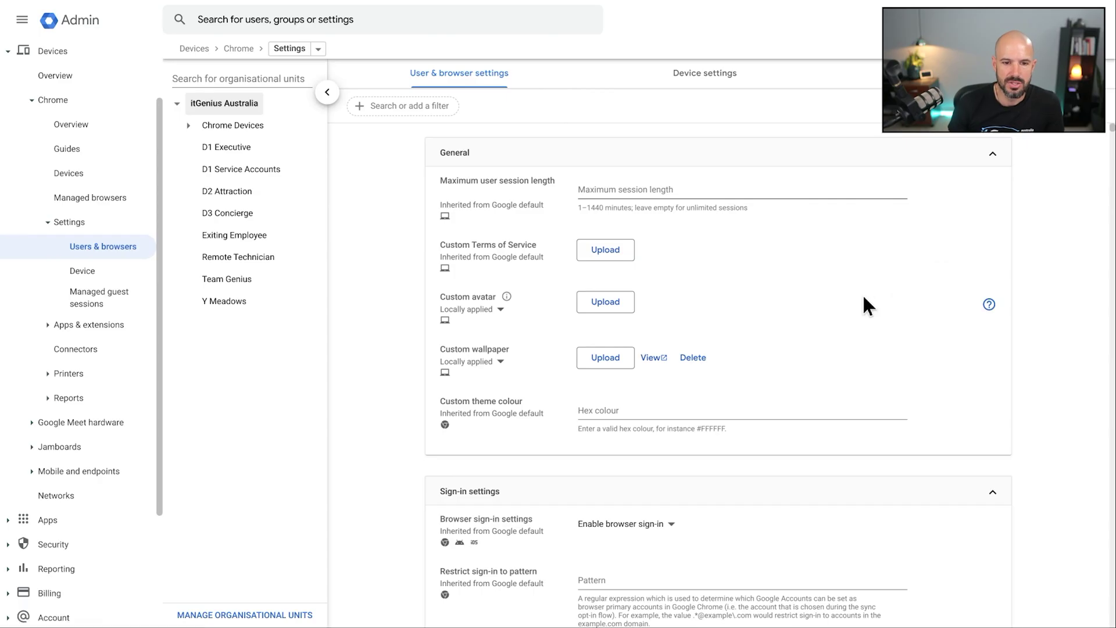
scroll(866, 349, down, 10)
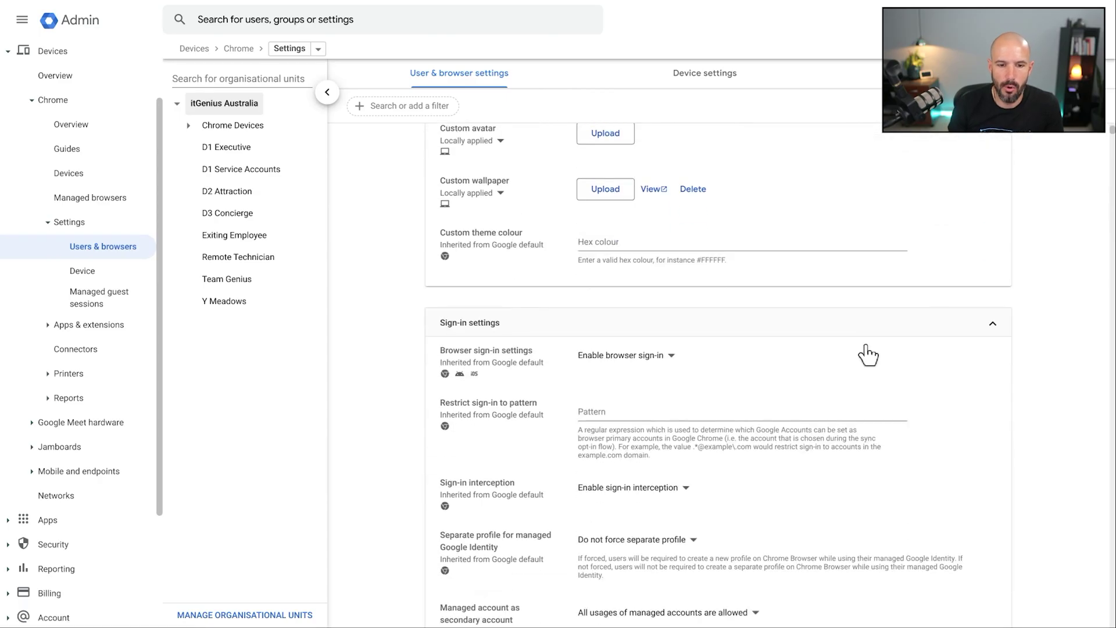
scroll(875, 355, down, 4)
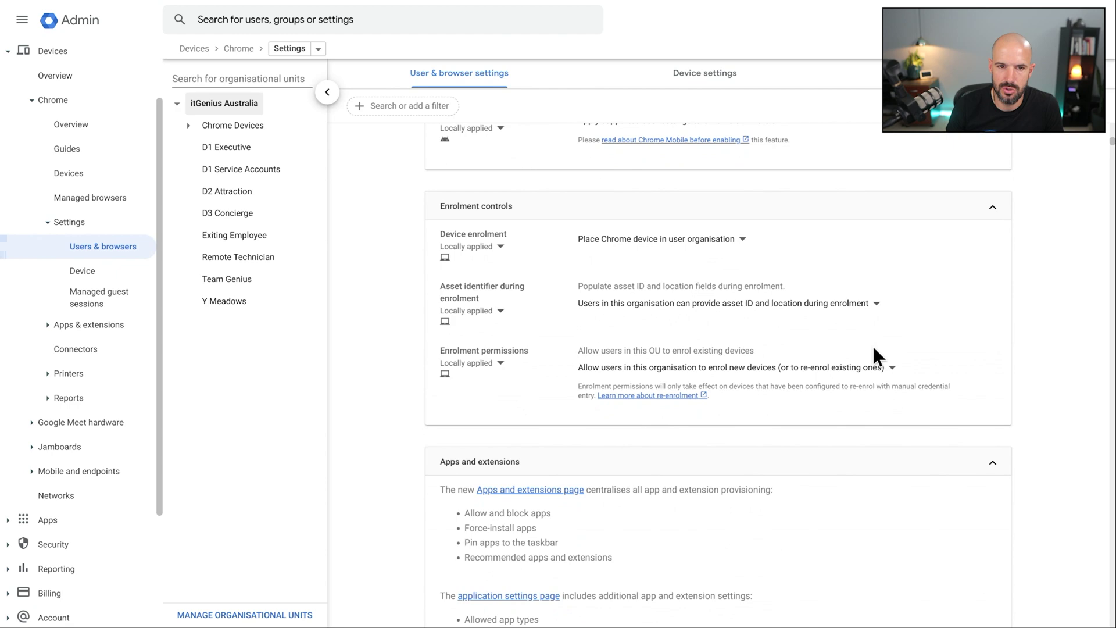
scroll(551, 232, down, 10)
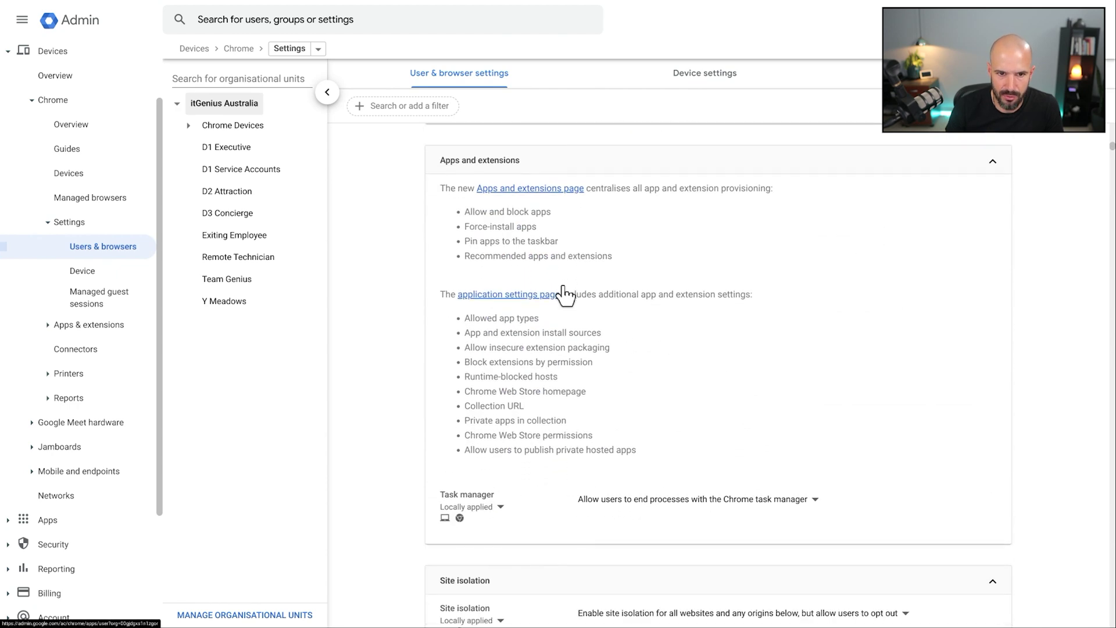
scroll(563, 279, down, 10)
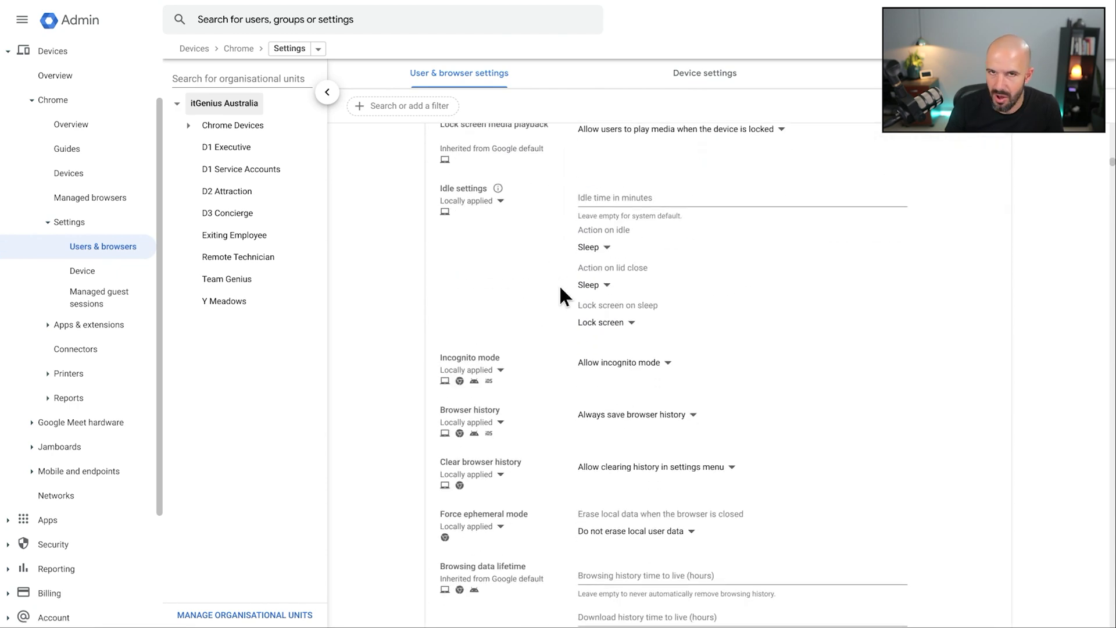
scroll(561, 295, down, 10)
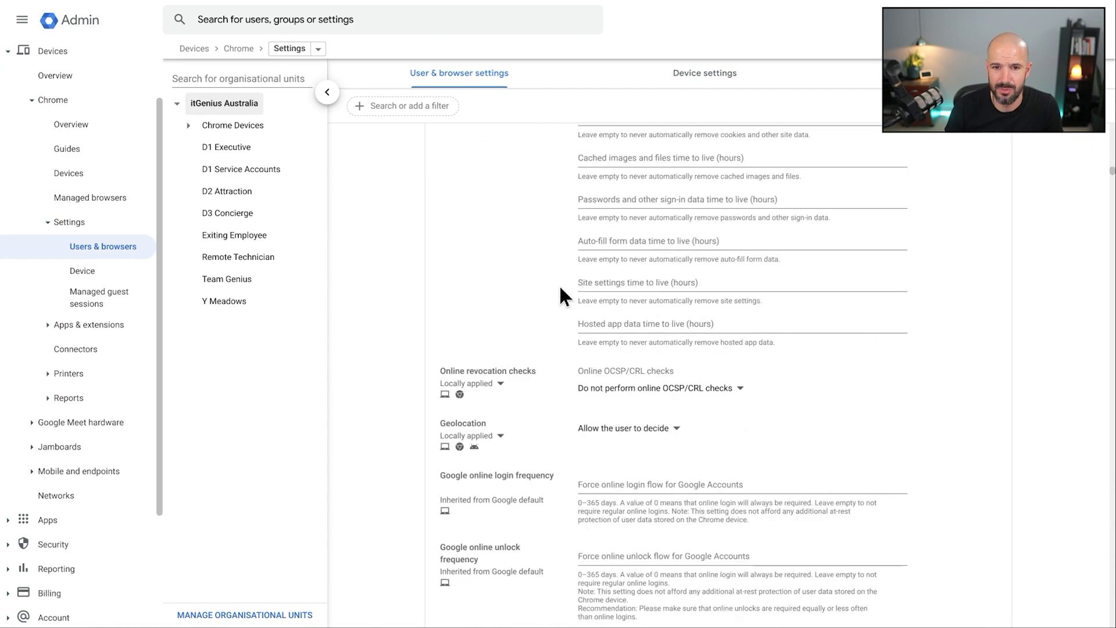
scroll(560, 284, down, 15)
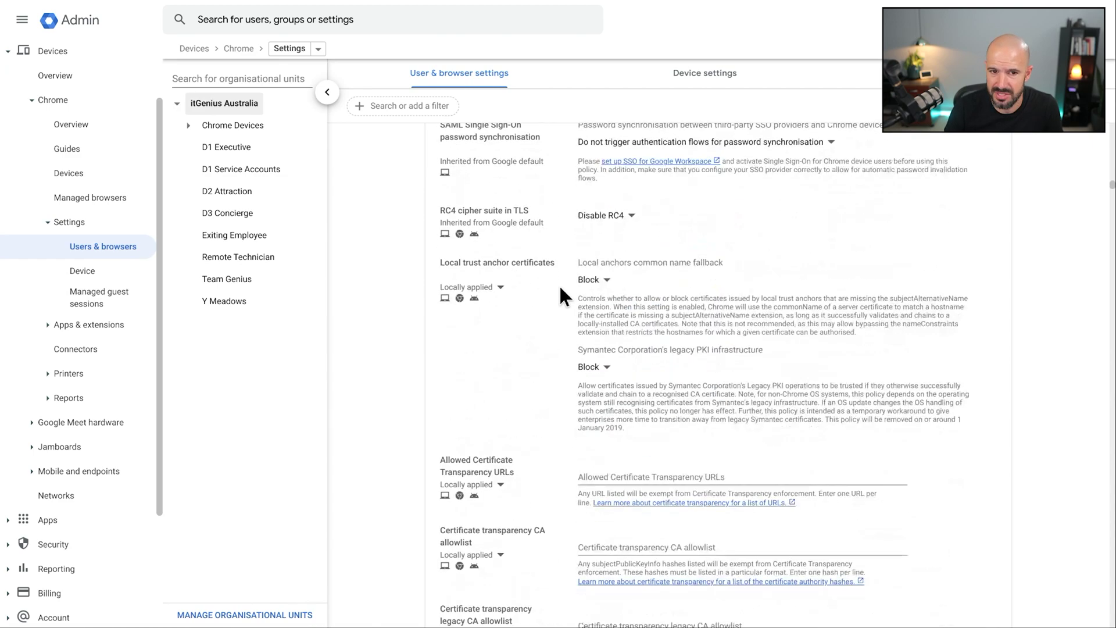
scroll(559, 284, up, 20)
scroll(559, 284, down, 15)
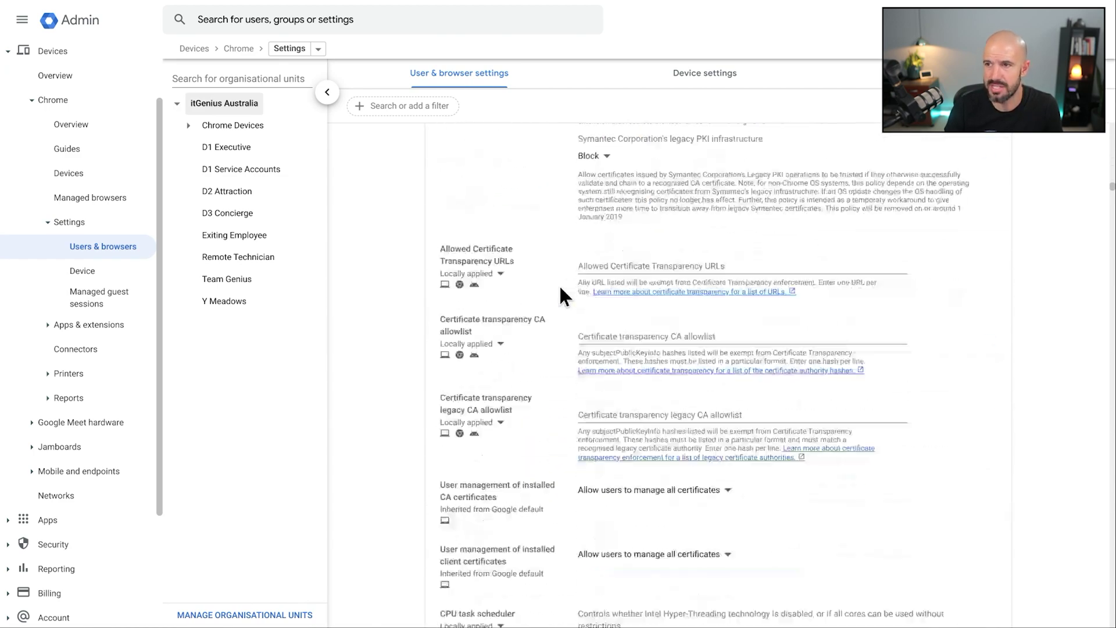
scroll(559, 285, up, 20)
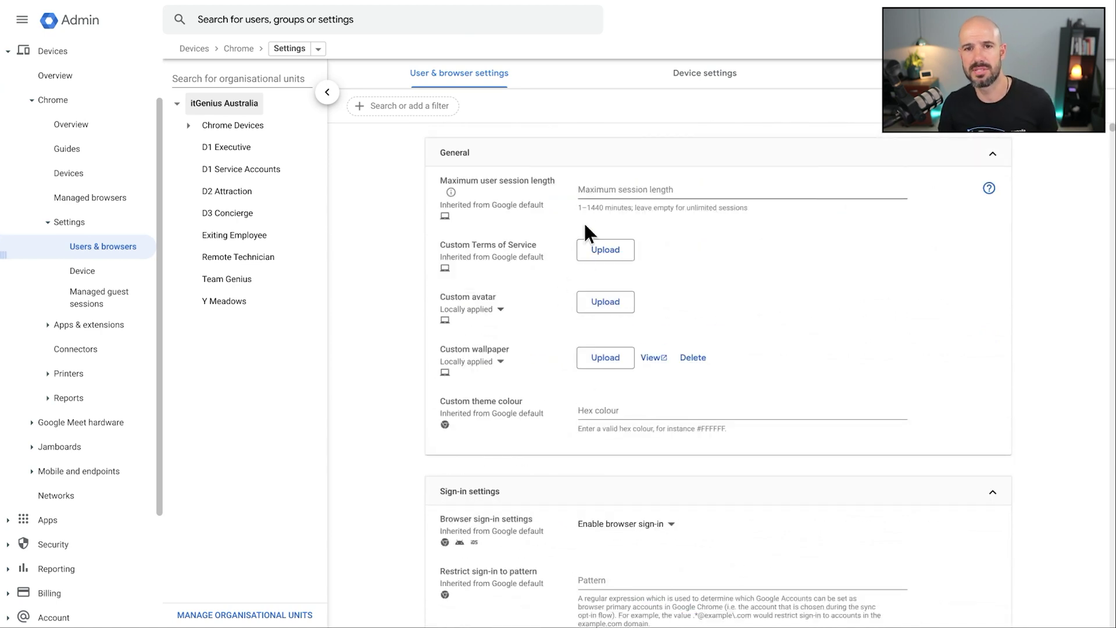
Apply a full-text filter for 'bookmarked' to the Chrome settings list.
click(567, 107)
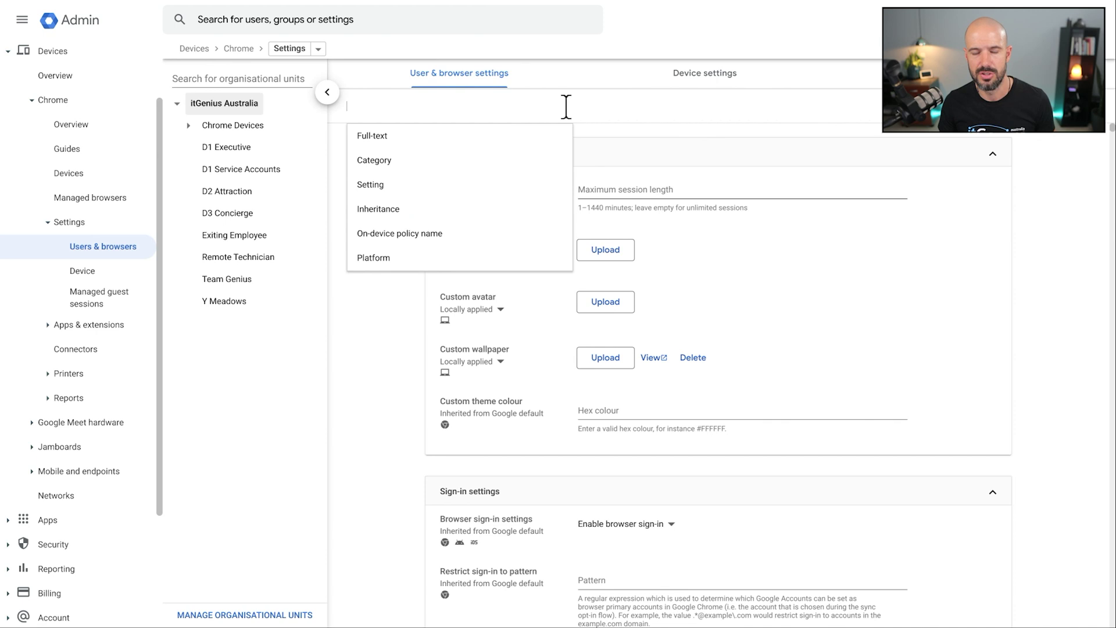
text(bookmarke)
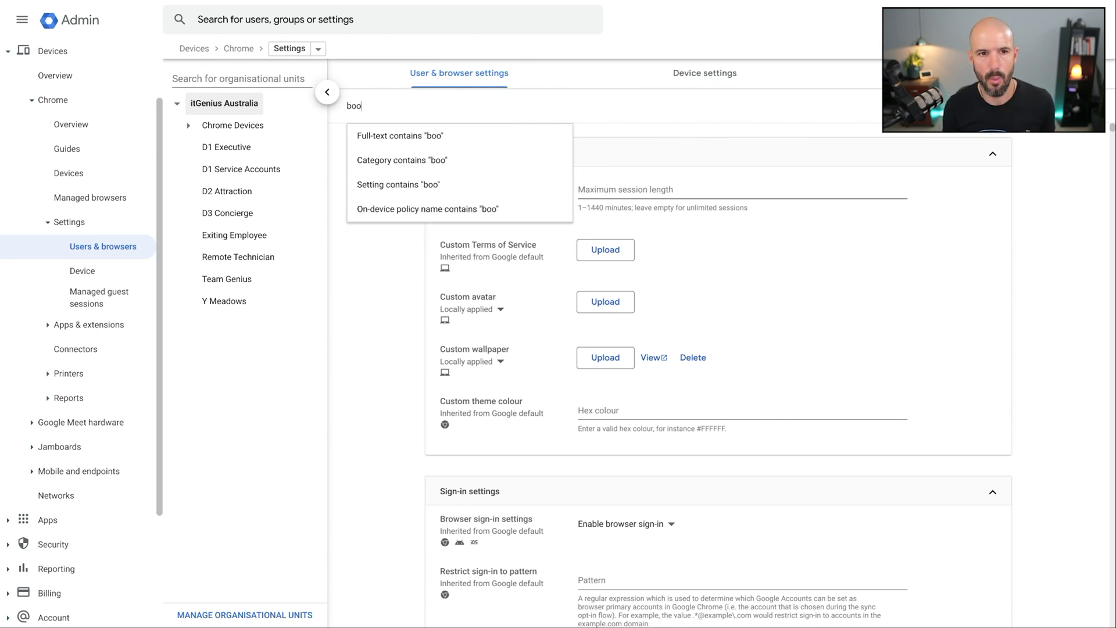
text(d)
key(Return)
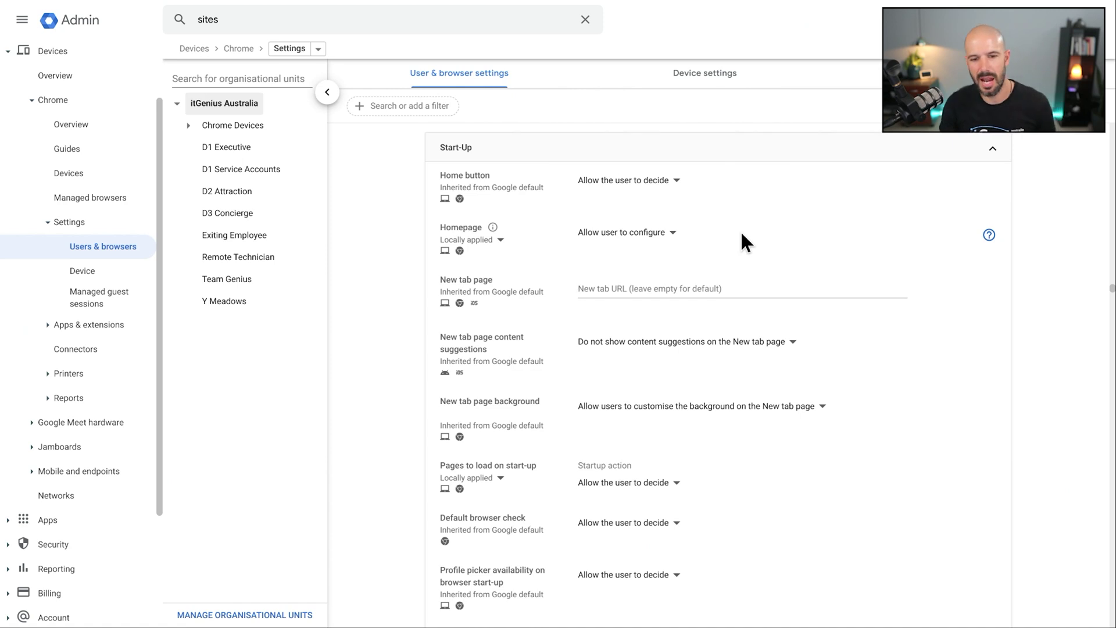
Check the New tab page URL and keep the start-up action as Allow the user to decide.
click(687, 289)
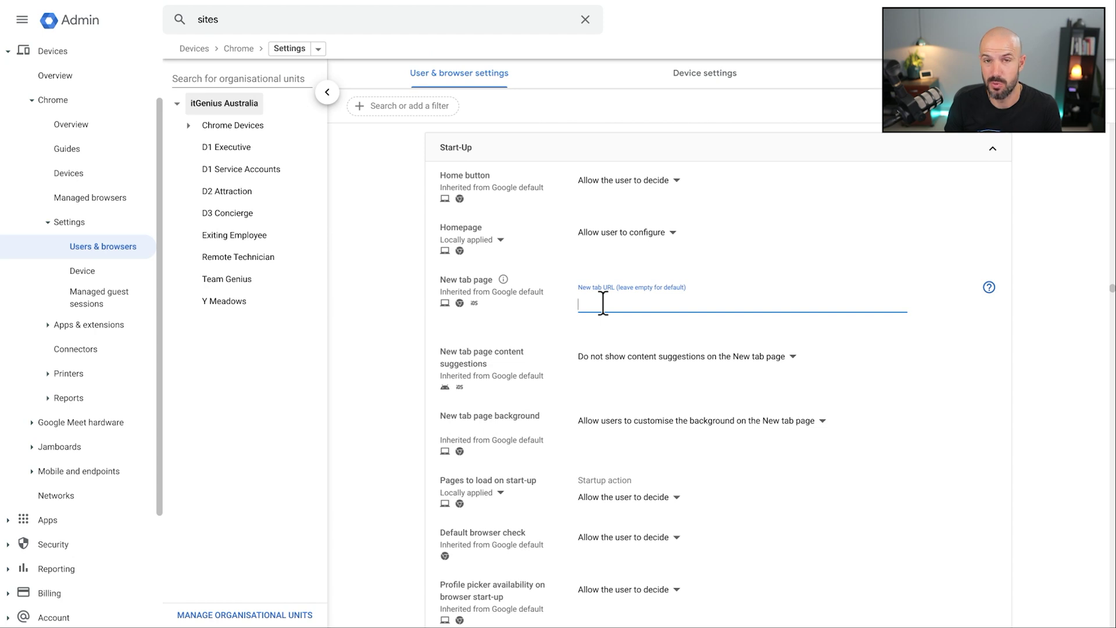
scroll(706, 302, down, 2)
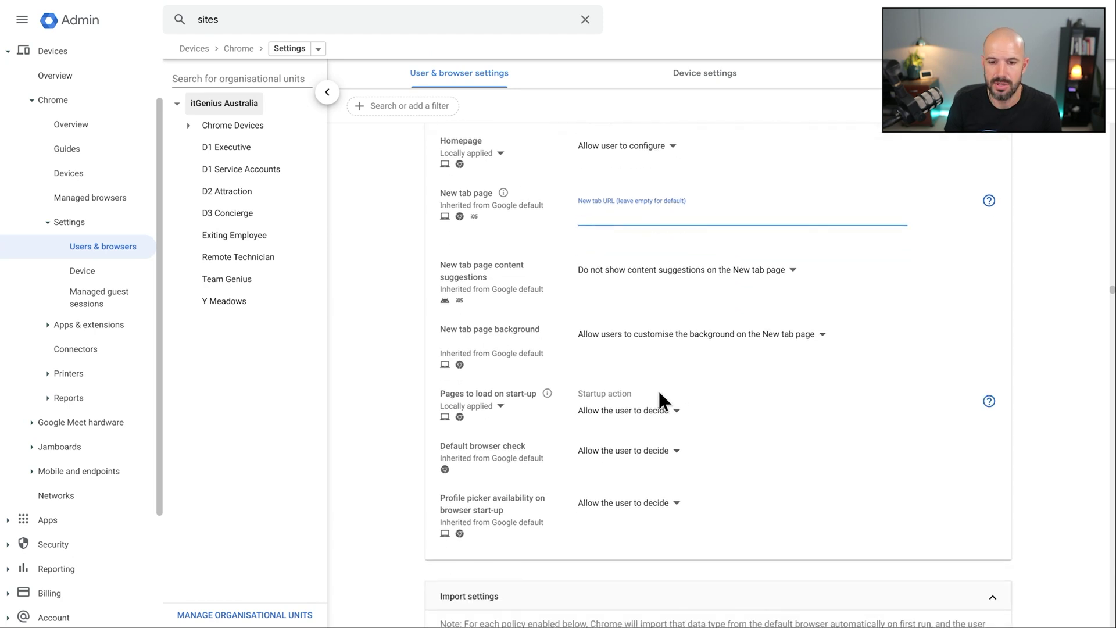
click(651, 410)
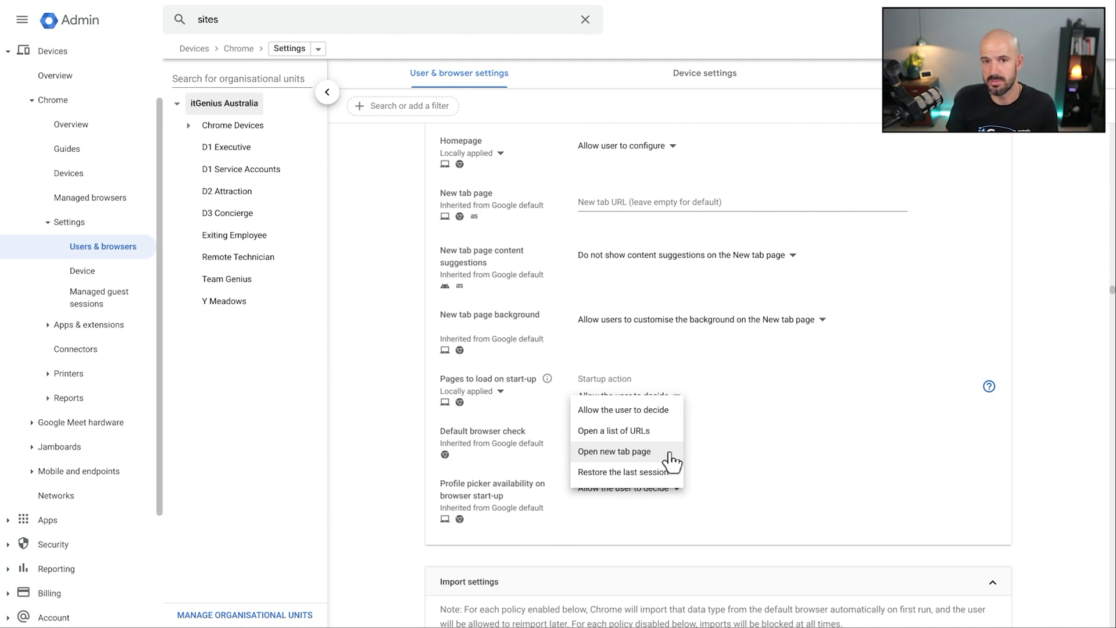
click(728, 425)
Scroll down to the User experience section's Managed bookmarks row with 11 bookmarks.
scroll(732, 420, down, 6)
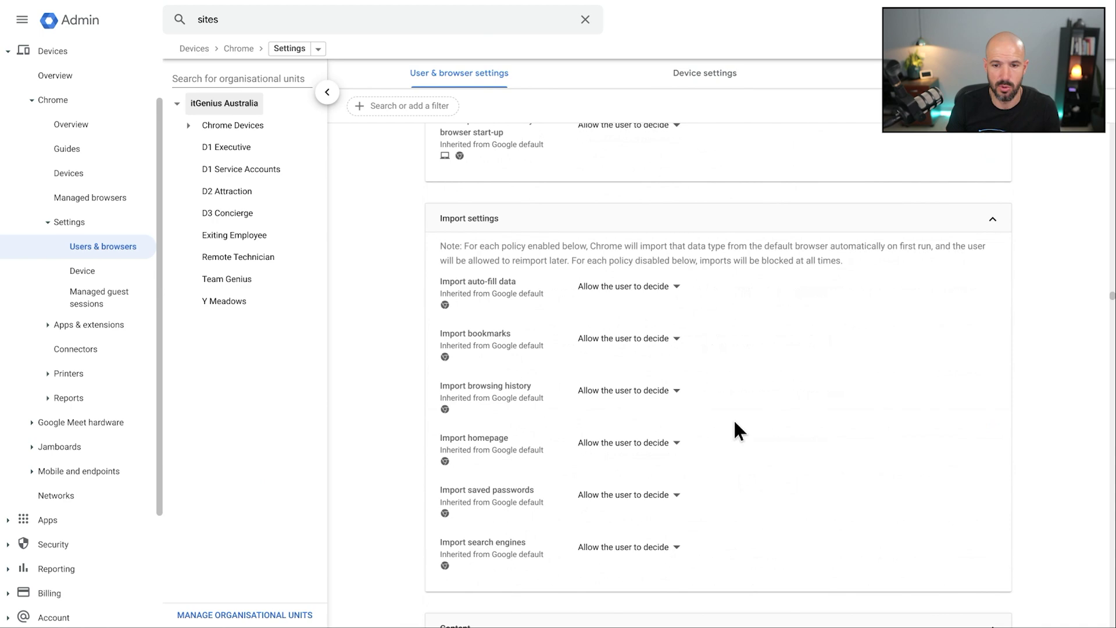
scroll(734, 429, down, 10)
scroll(734, 429, up, 1)
scroll(734, 429, down, 6)
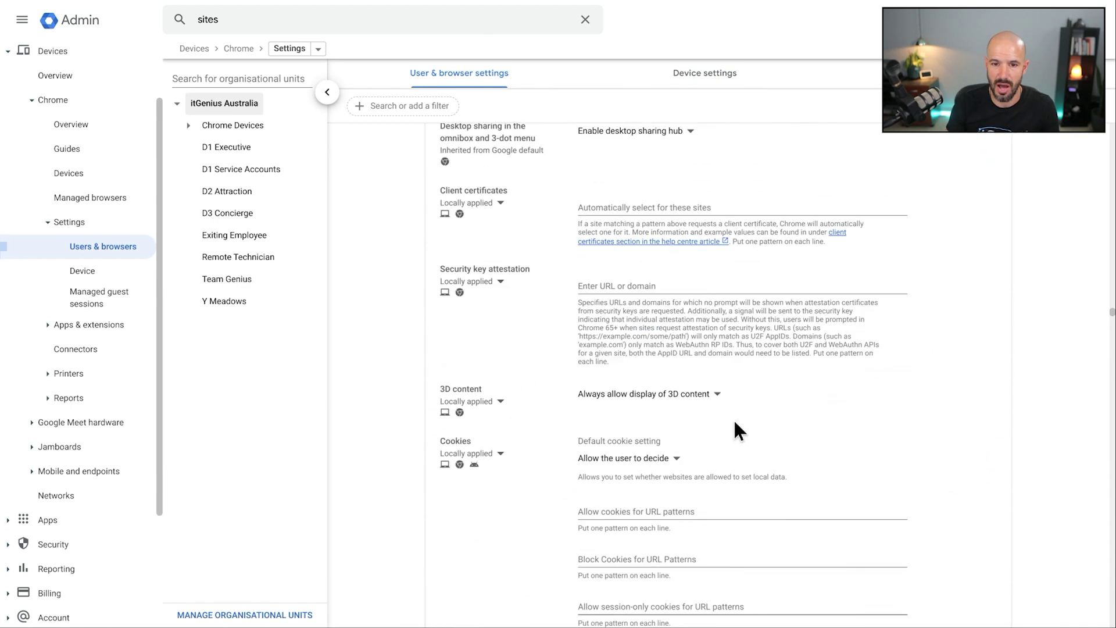
scroll(736, 424, down, 15)
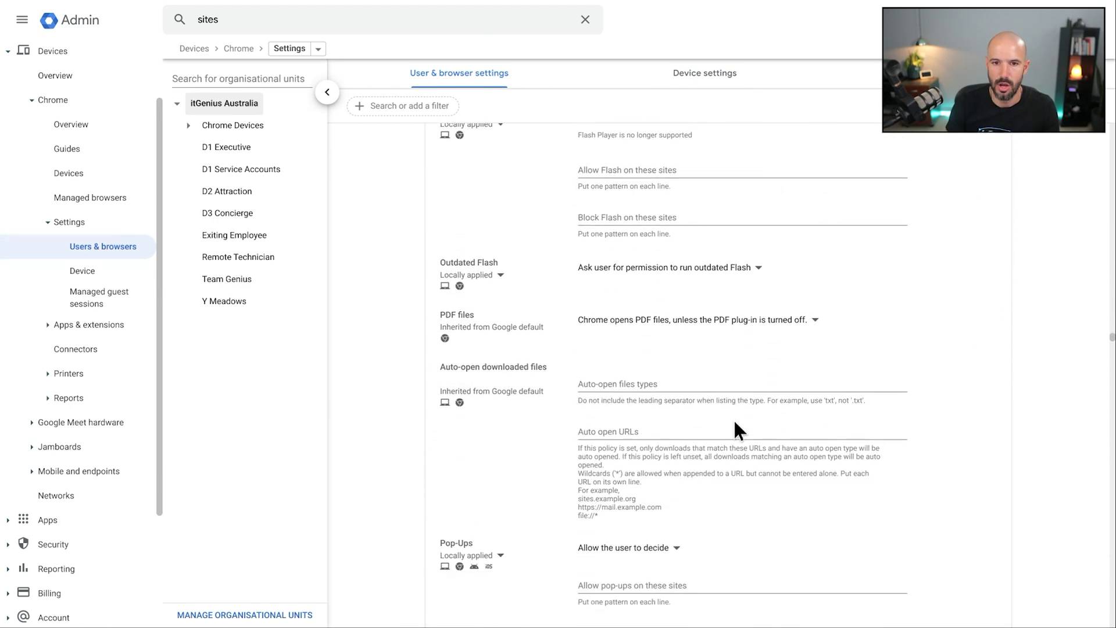
scroll(734, 428, up, 5)
scroll(900, 411, down, 14)
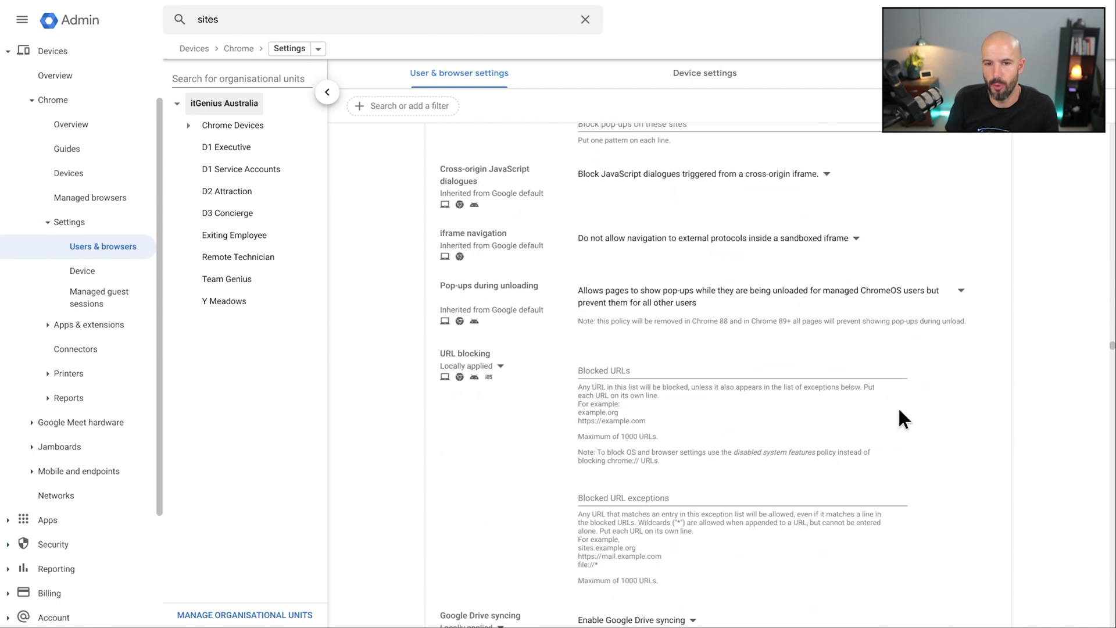
scroll(899, 410, down, 15)
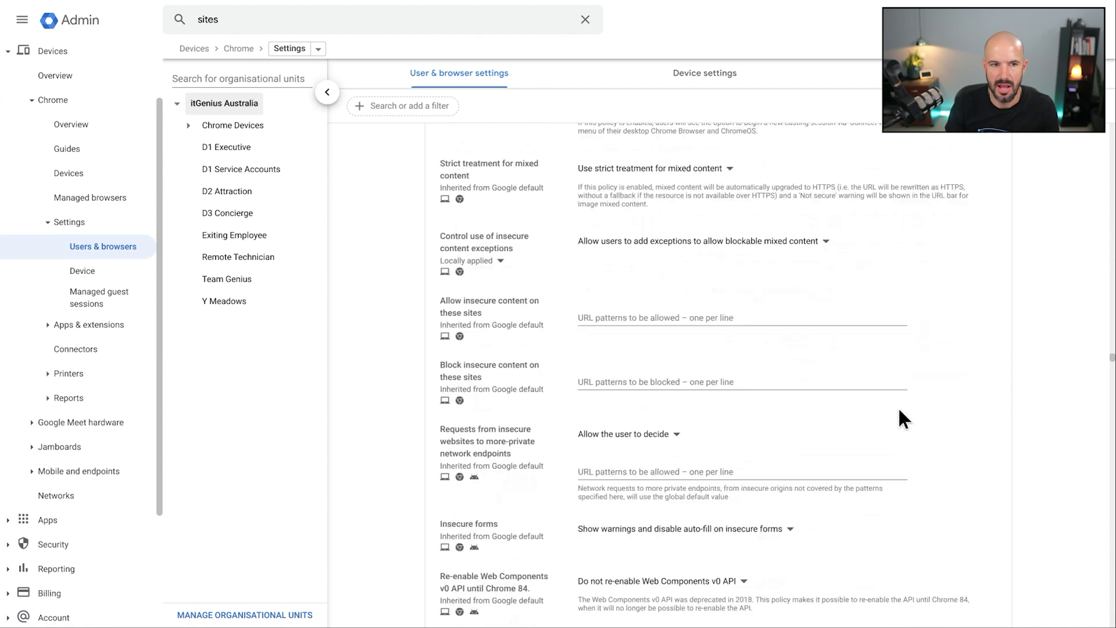
scroll(899, 407, down, 1)
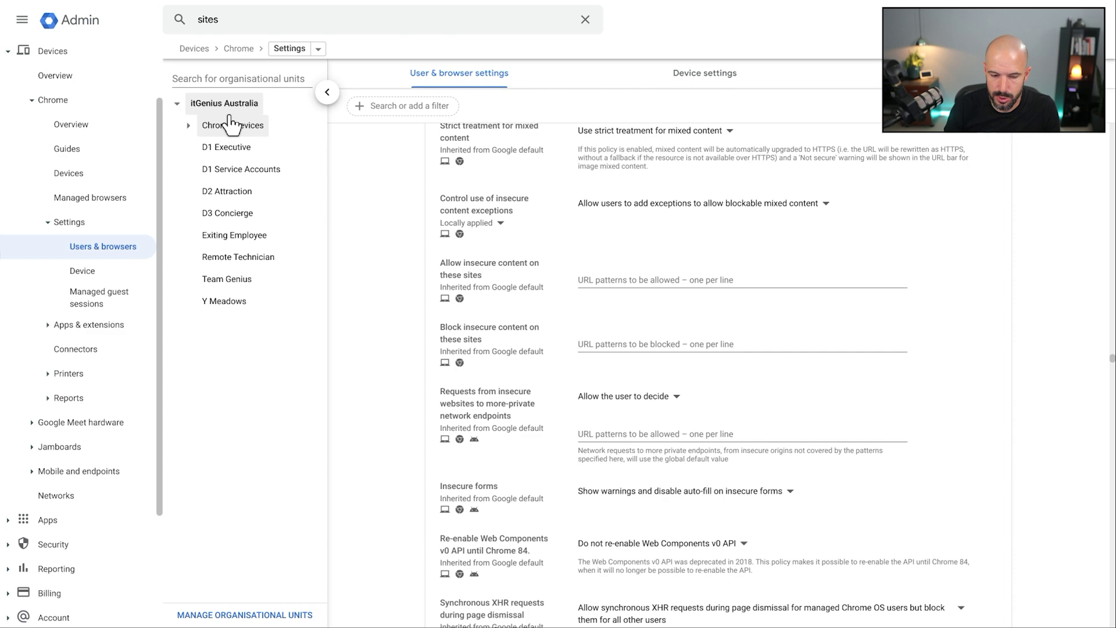
scroll(451, 356, down, 7)
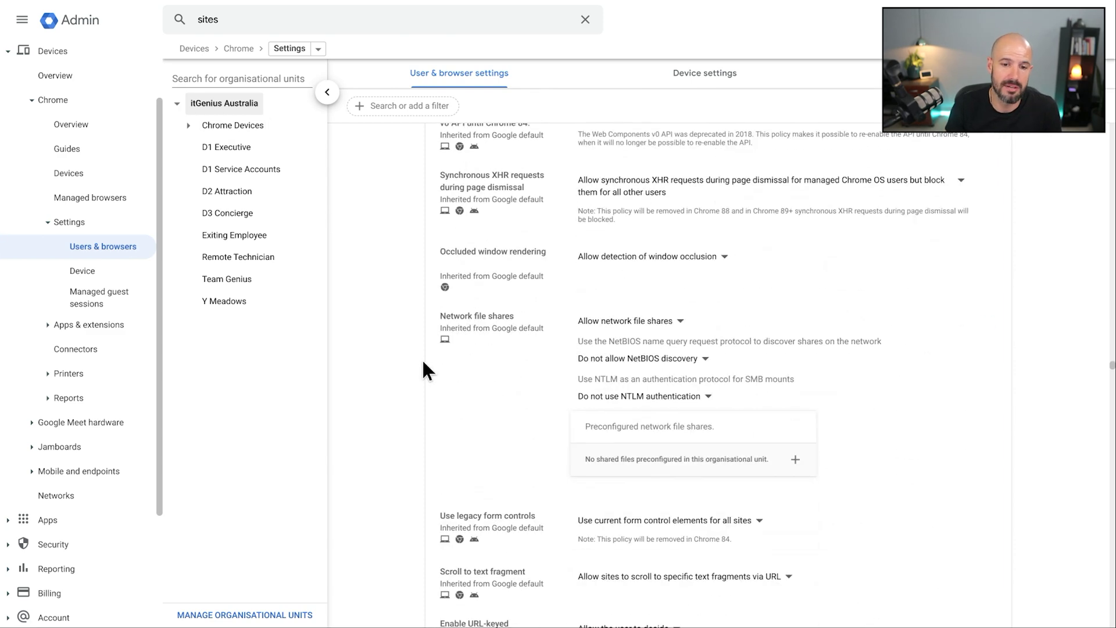
scroll(423, 362, down, 11)
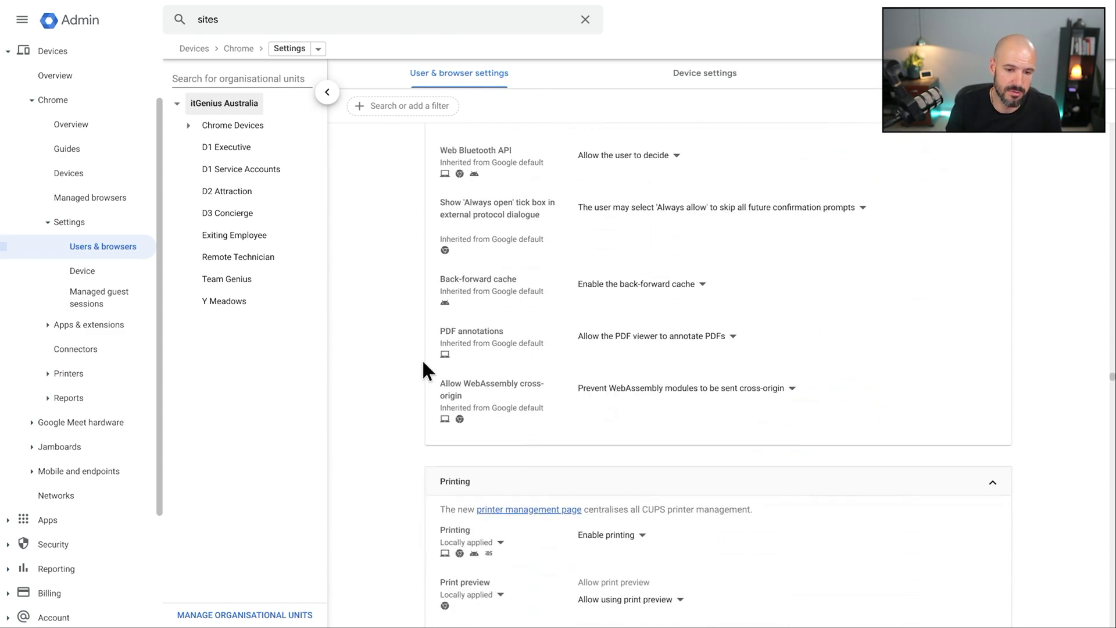
scroll(424, 370, down, 2)
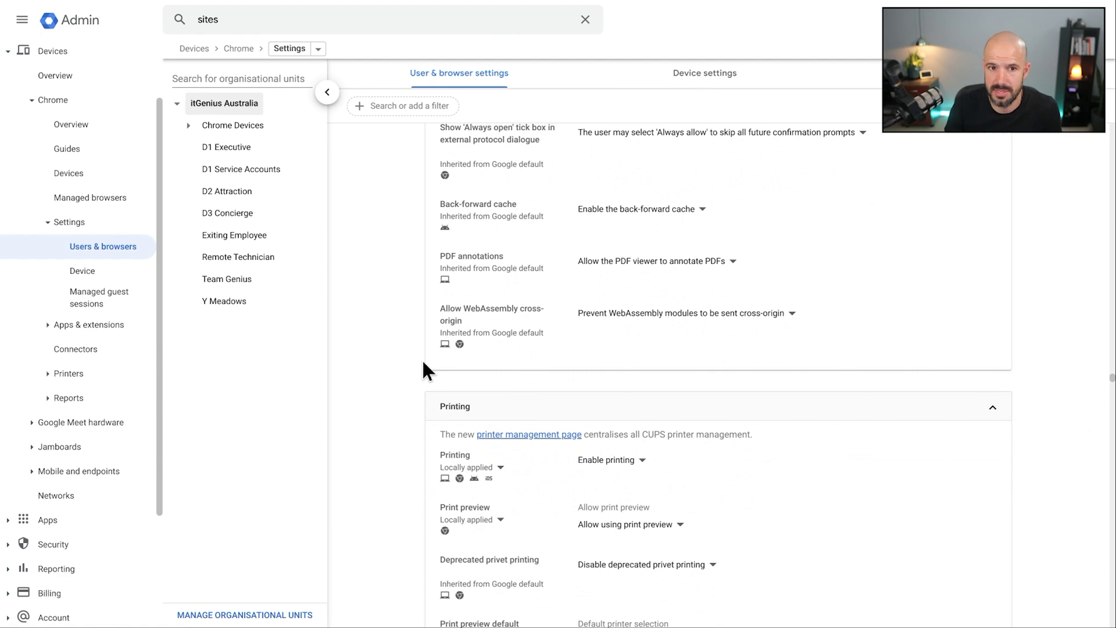
scroll(410, 360, down, 3)
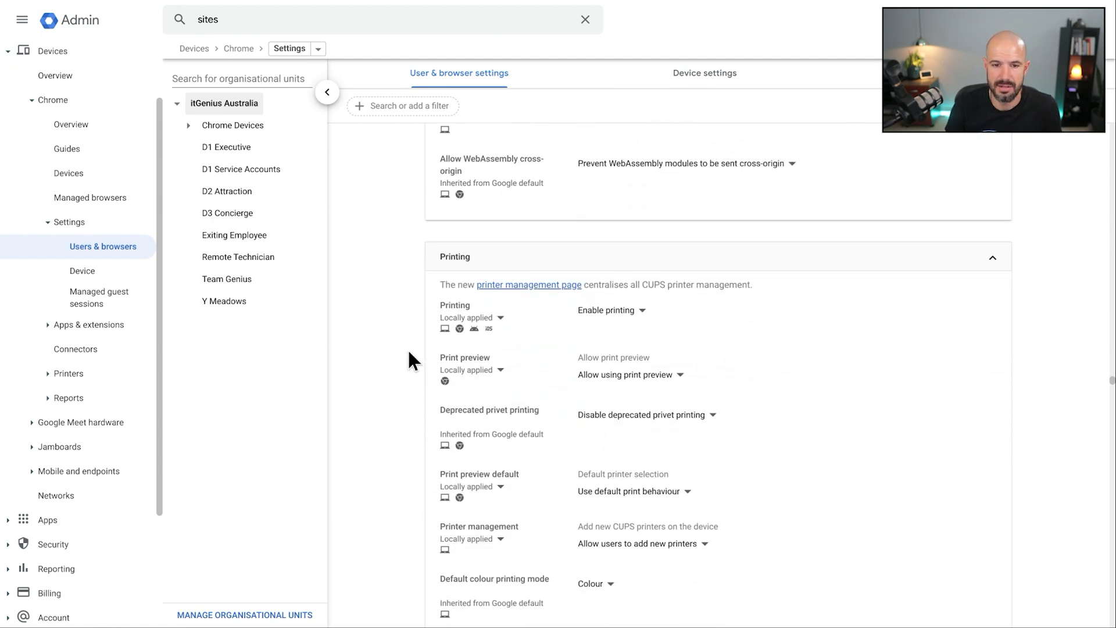
scroll(411, 361, down, 15)
scroll(411, 360, down, 3)
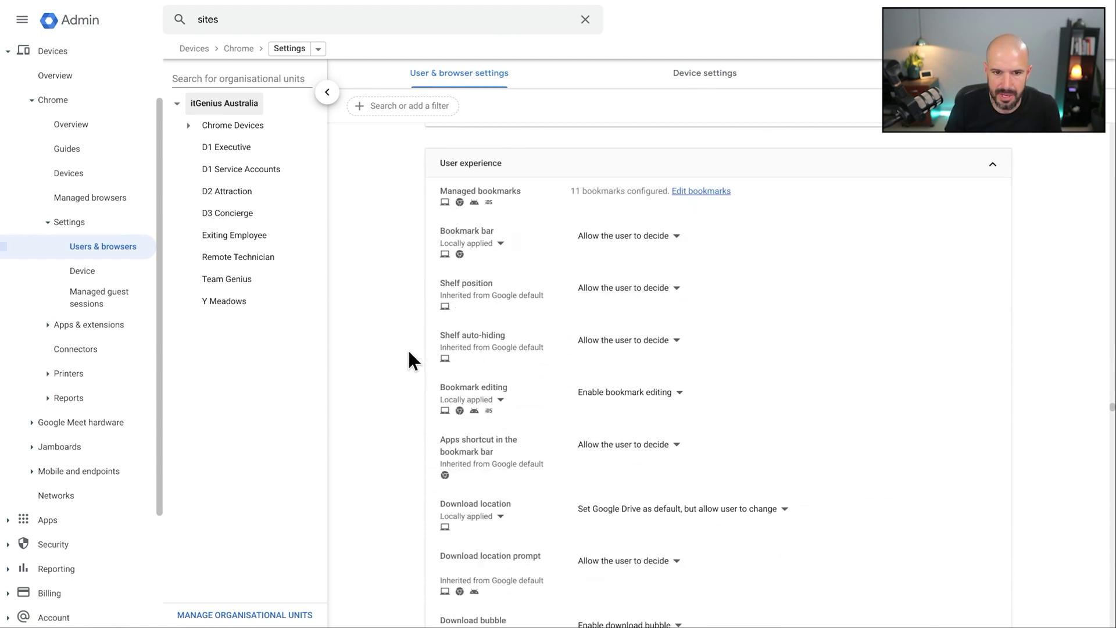
Open Edit bookmarks for Managed bookmarks to list the Links folder's 11 links.
double_click(491, 191)
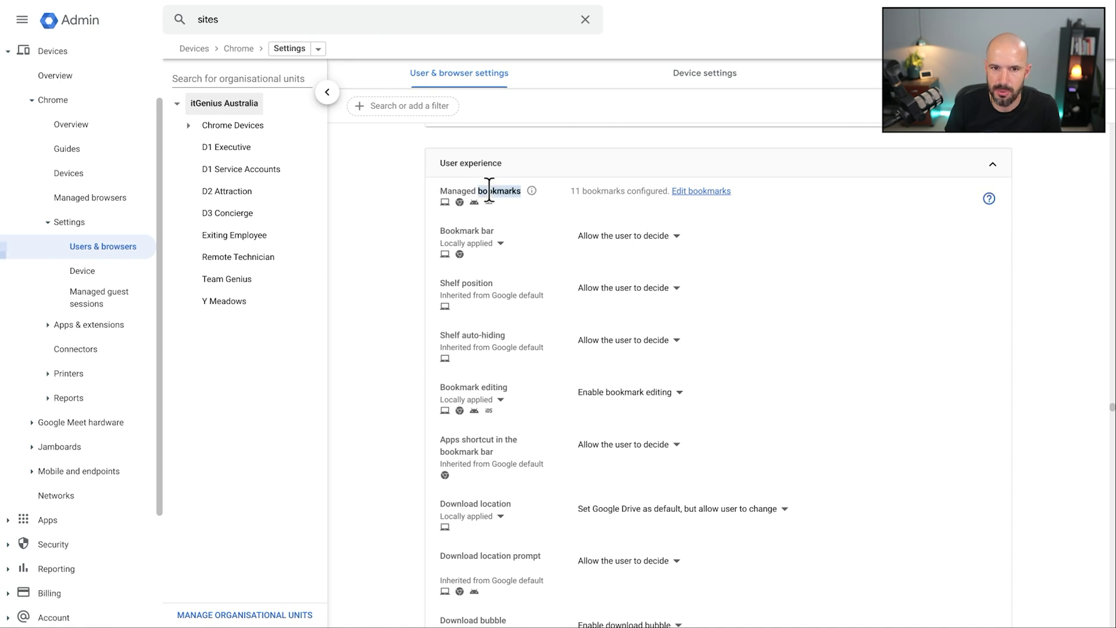
drag(491, 191, 446, 189)
click(408, 192)
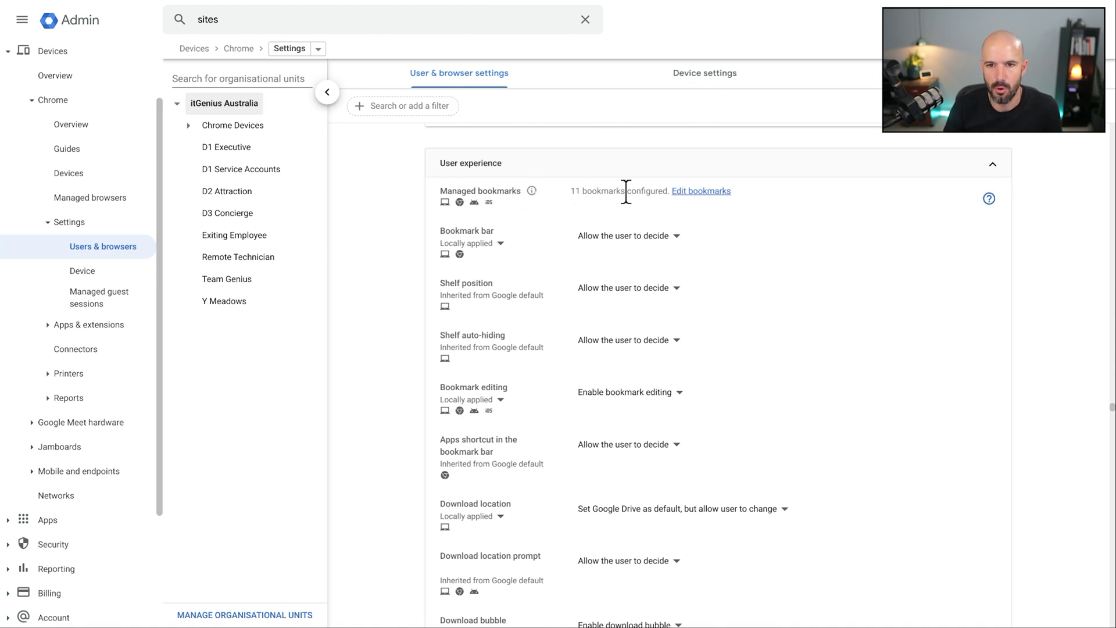
click(696, 193)
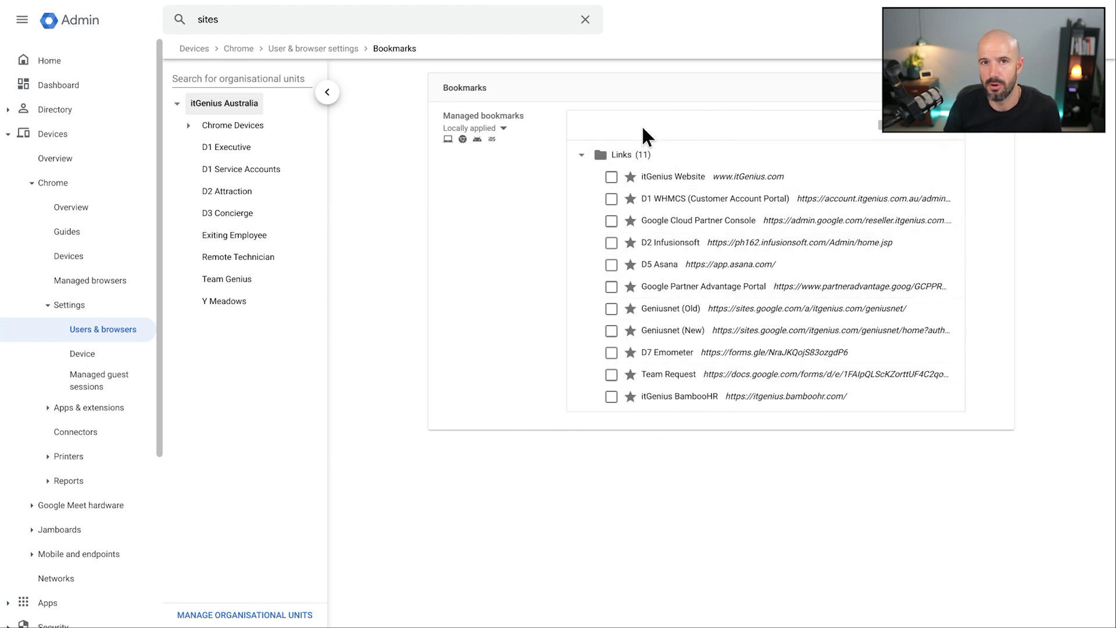
Check the Links bookmarks folder in a new Chrome tab, then switch back to the Admin console.
mouse_move(605, 8)
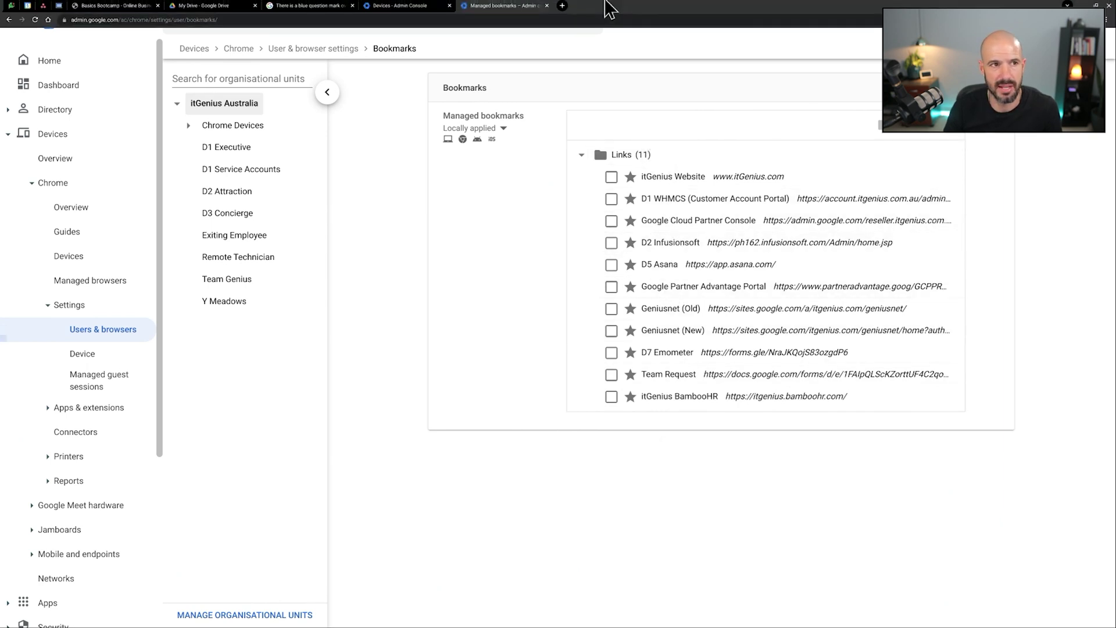
click(562, 7)
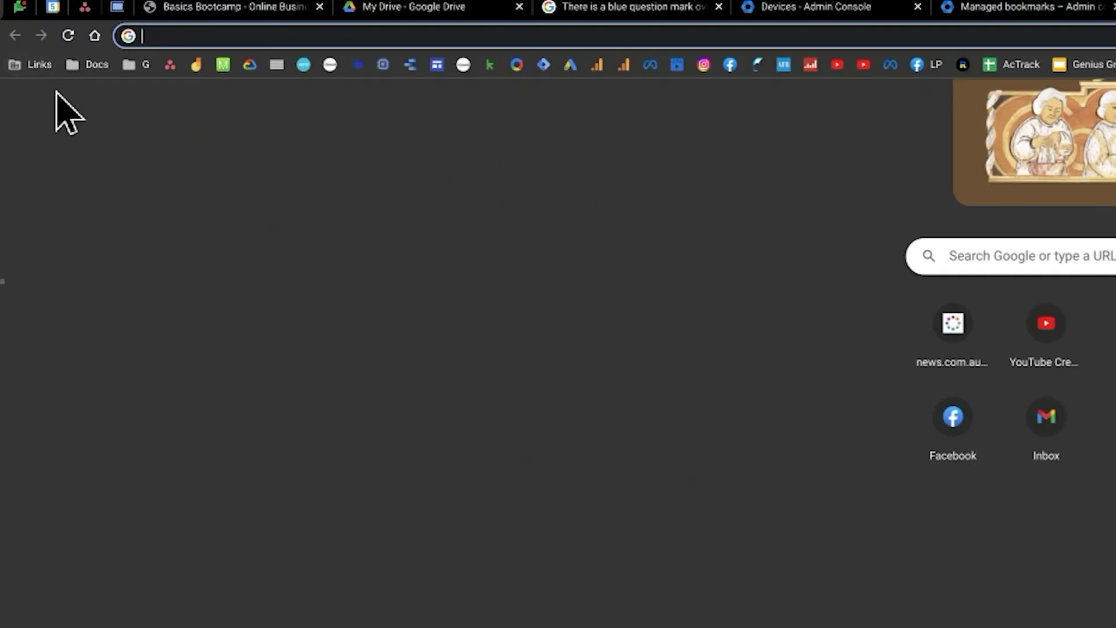
click(42, 64)
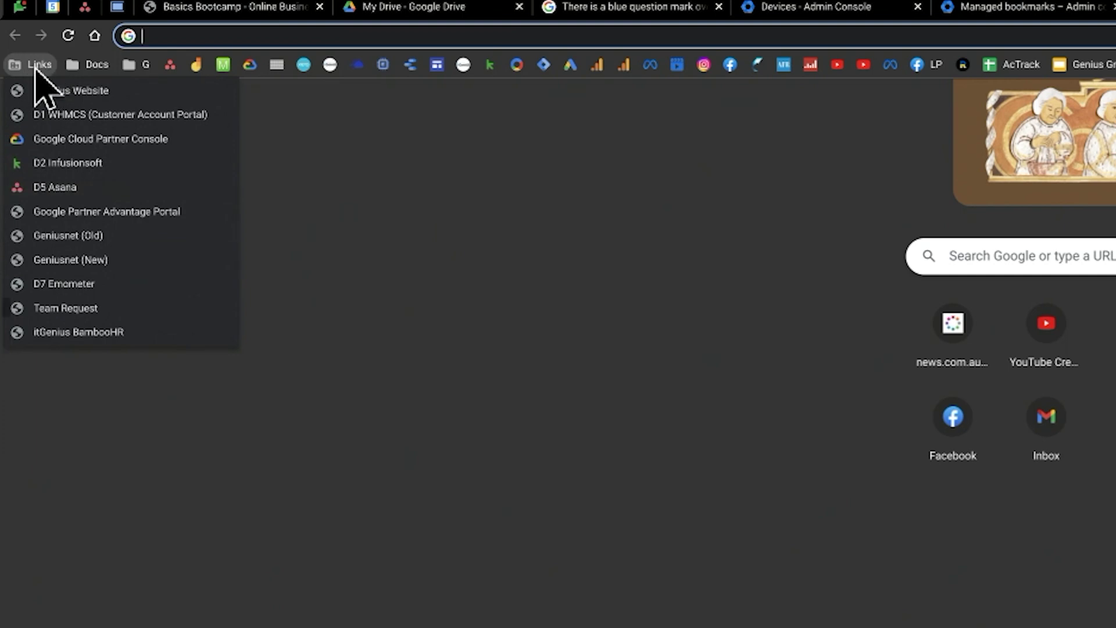
mouse_move(87, 64)
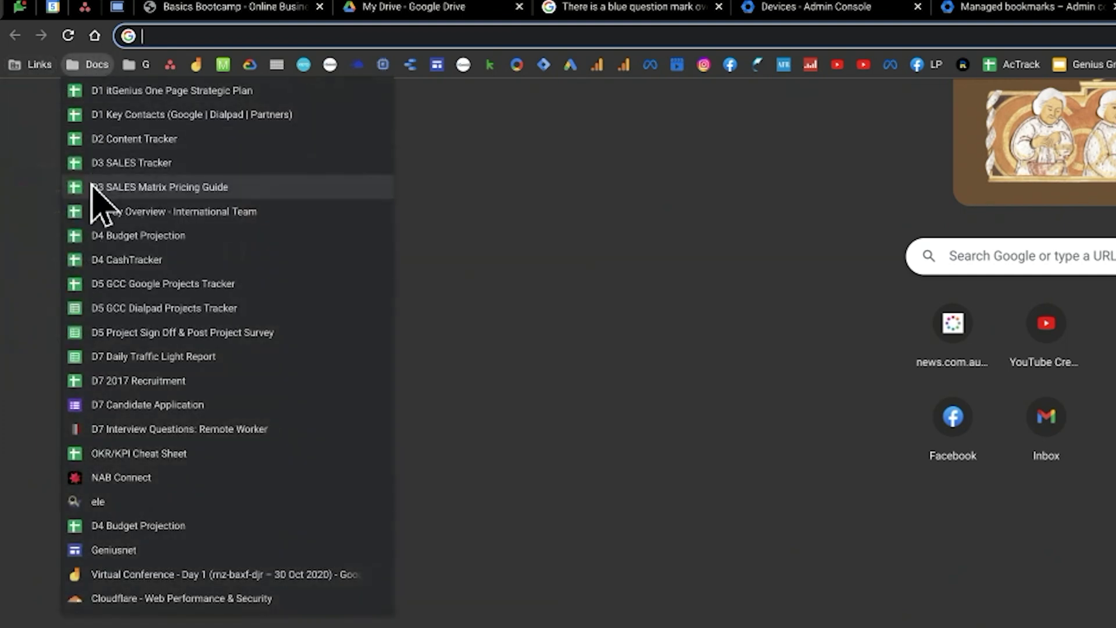
mouse_move(35, 65)
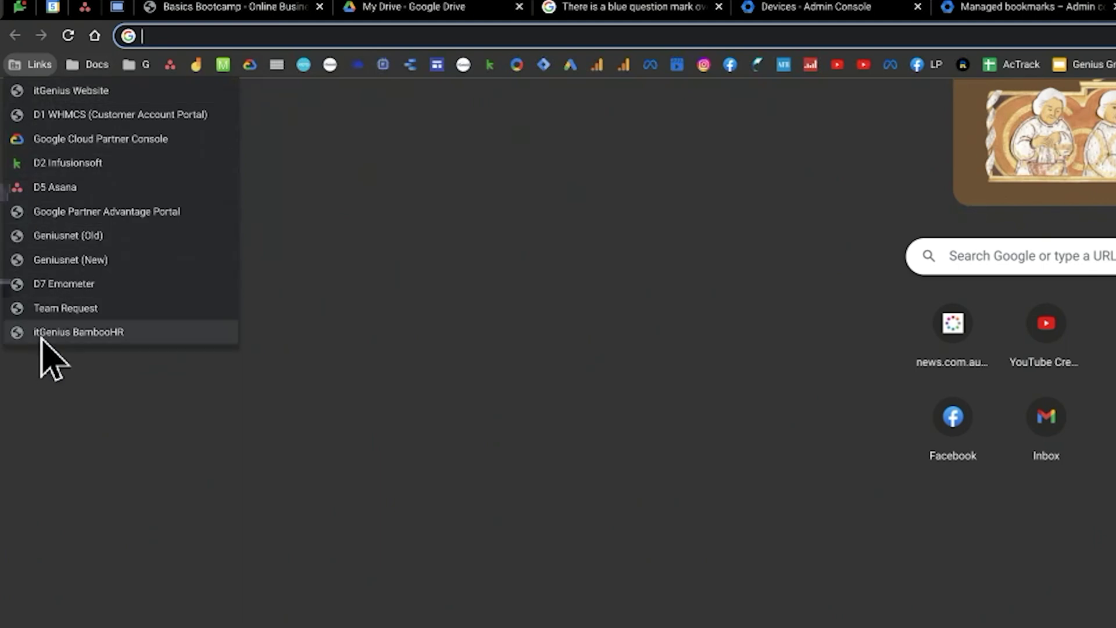
click(962, 8)
click(963, 8)
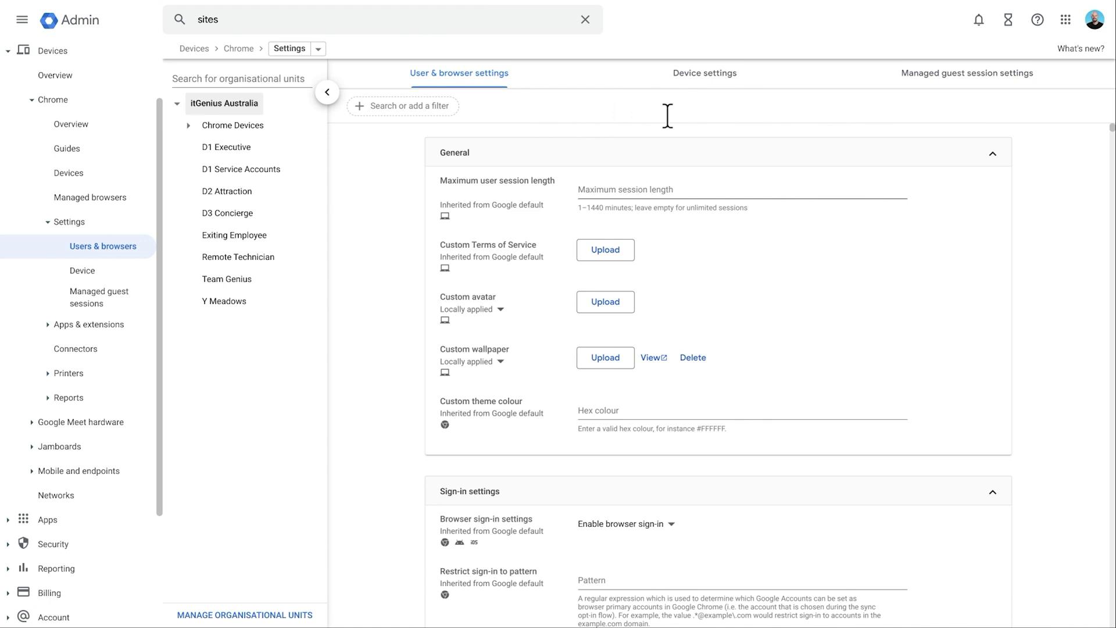
Filter the Chrome user settings by 'force' and scroll to the Apps and extensions matches.
mouse_move(995, 7)
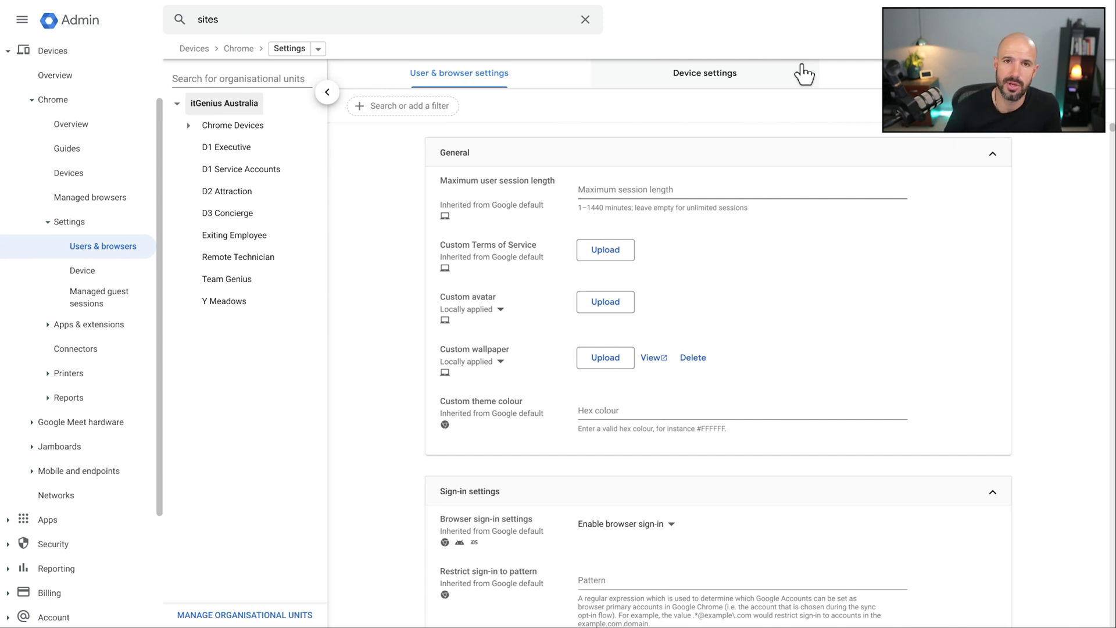
click(805, 74)
click(428, 106)
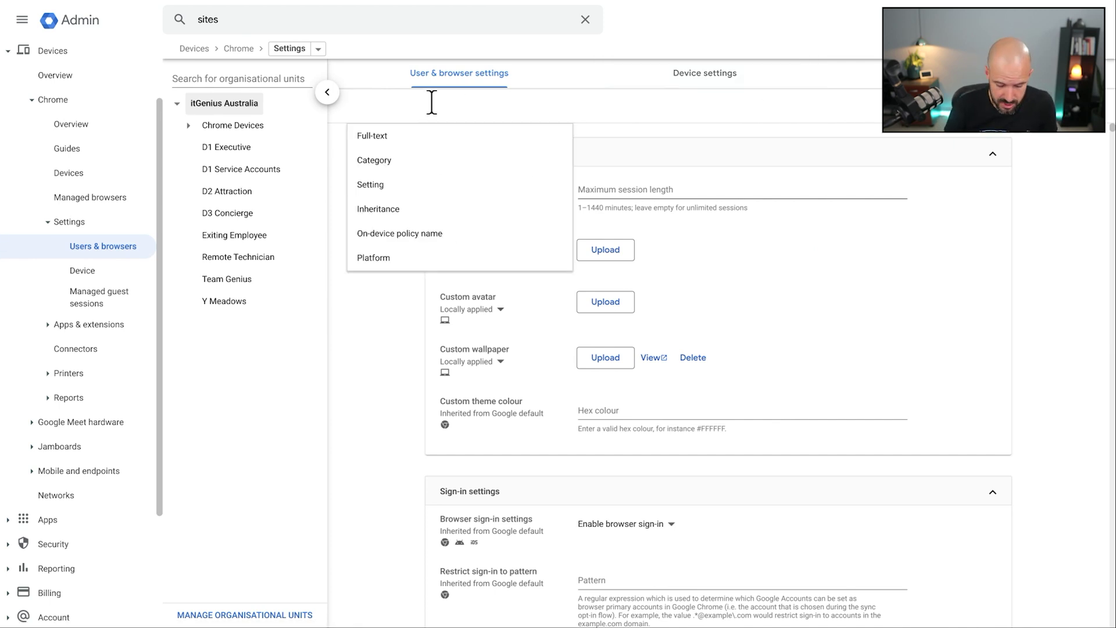
text(force)
key(Return)
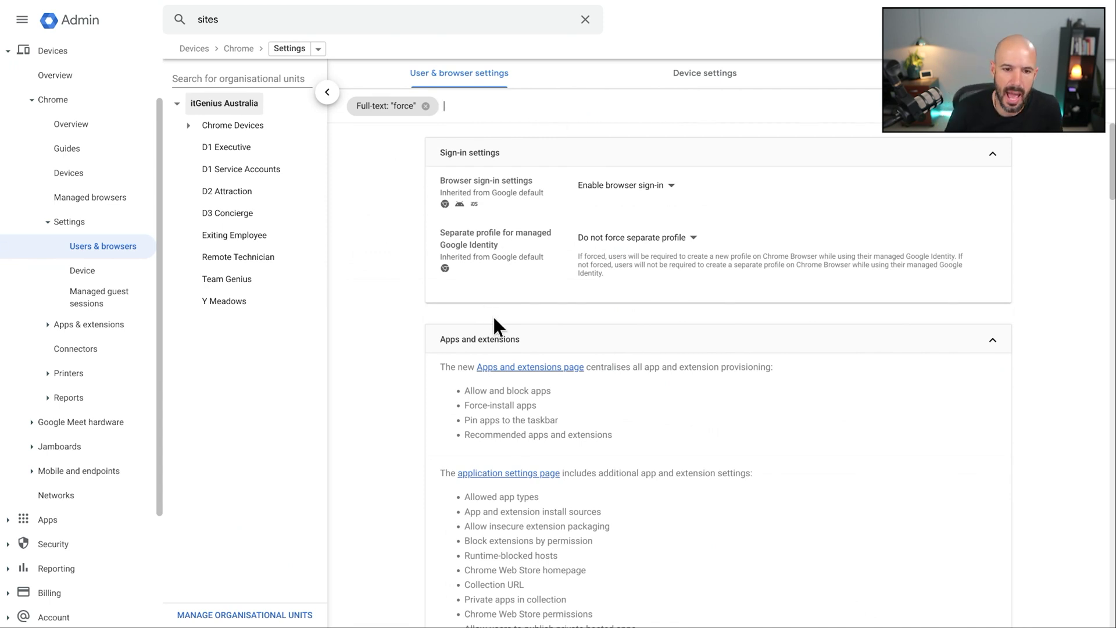
scroll(493, 316, down, 2)
scroll(521, 291, down, 1)
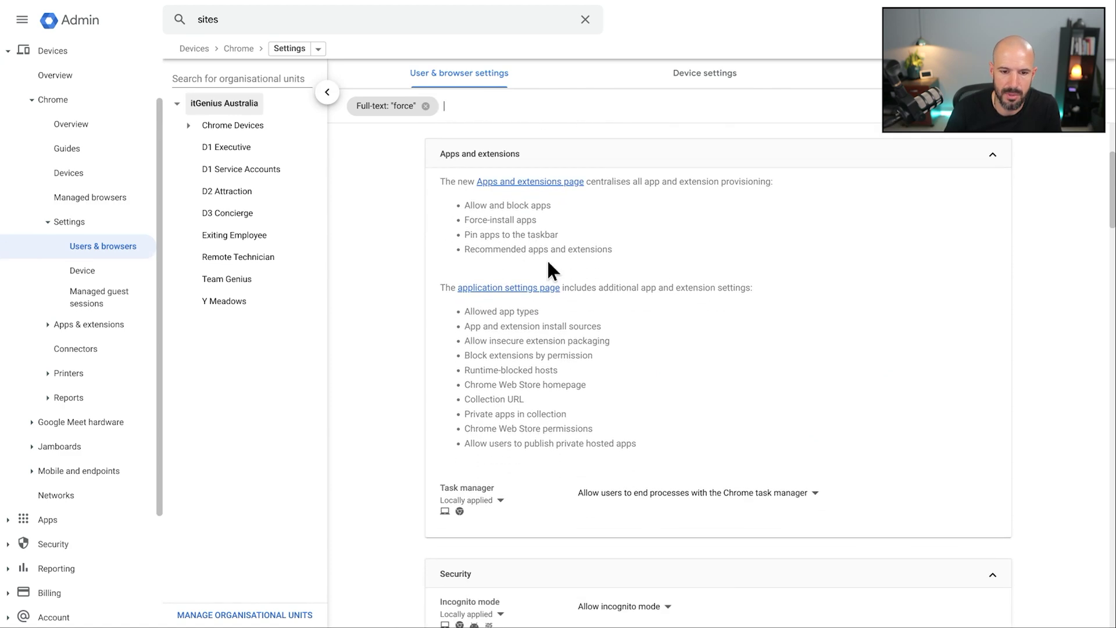
Open the Apps and extensions page and view page two, with AdBlock and LastPass force-installed.
click(545, 185)
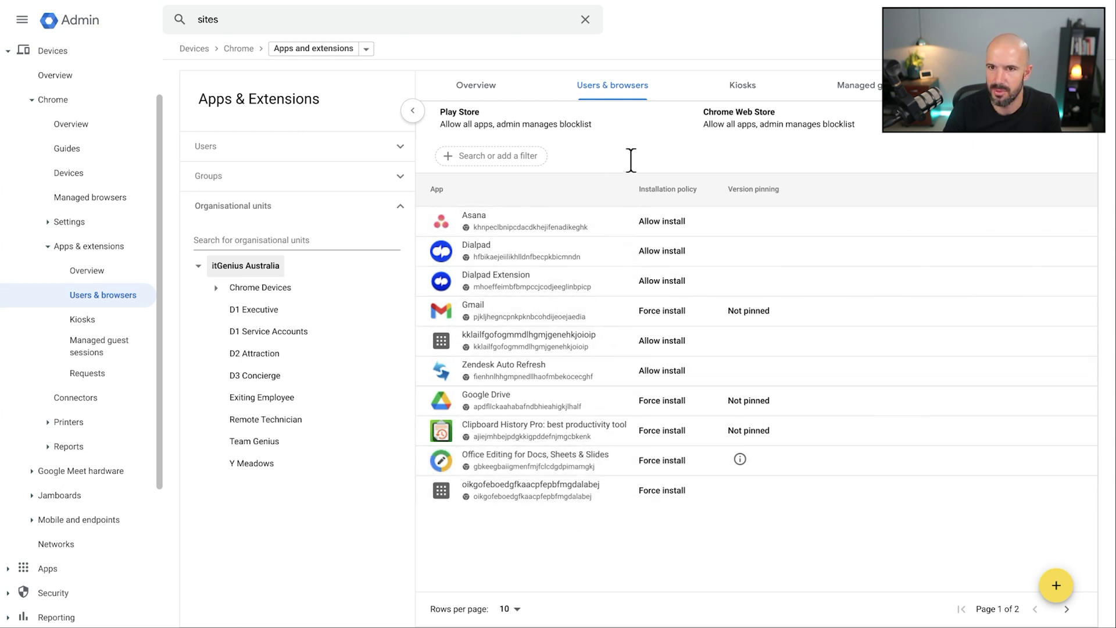
click(1067, 609)
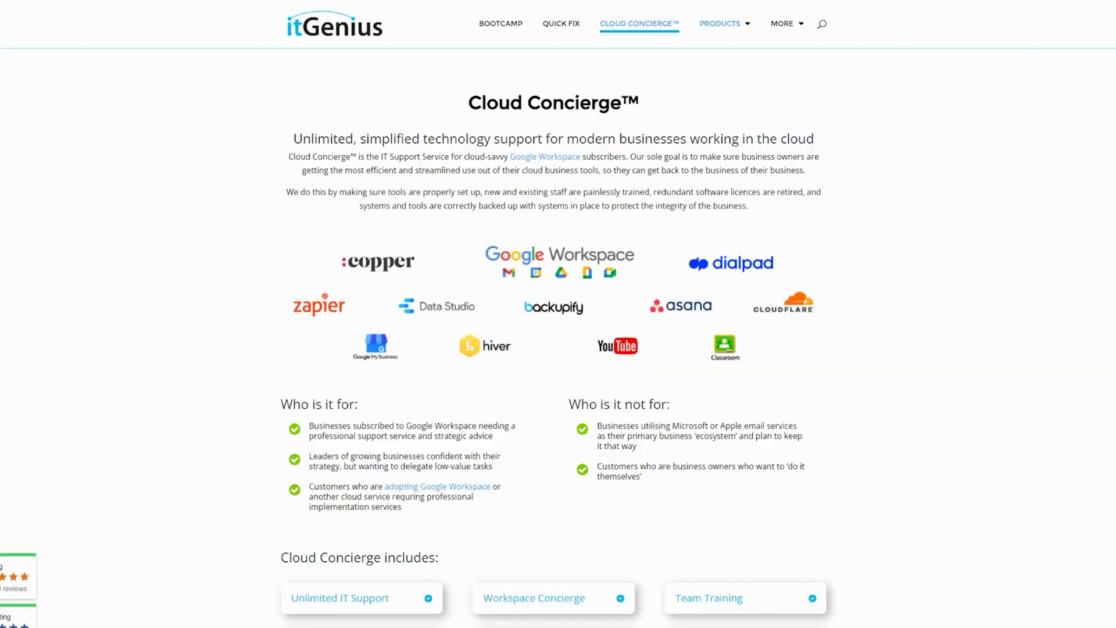
Scroll up and down through the itGenius Cloud Concierge service page.
scroll(553, 348, down, 2)
scroll(553, 349, up, 2)
scroll(552, 349, down, 1)
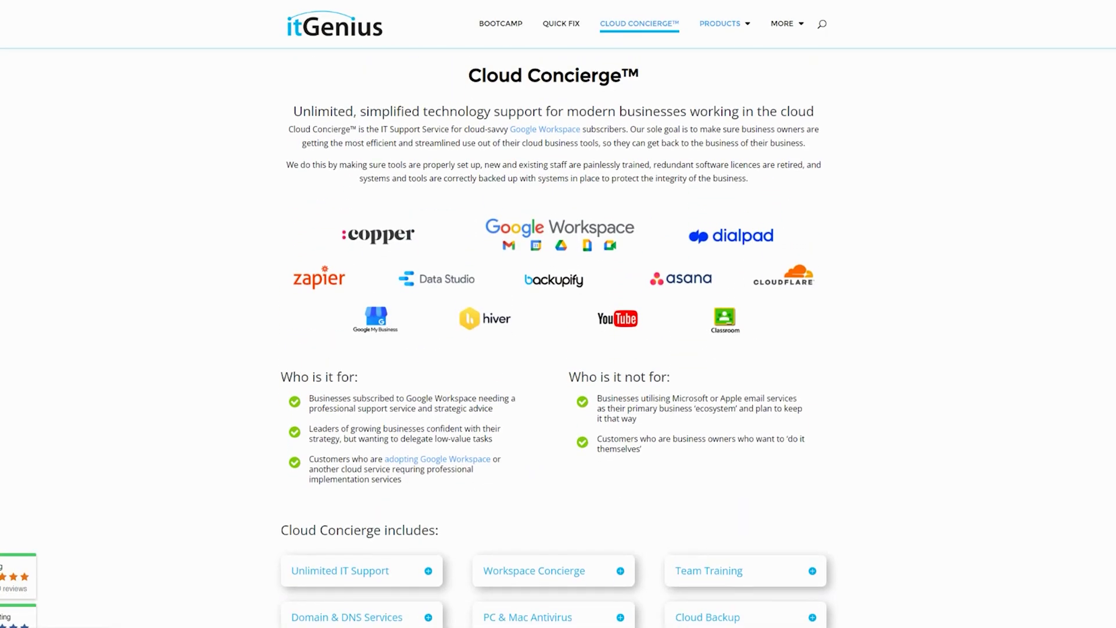
scroll(553, 349, down, 3)
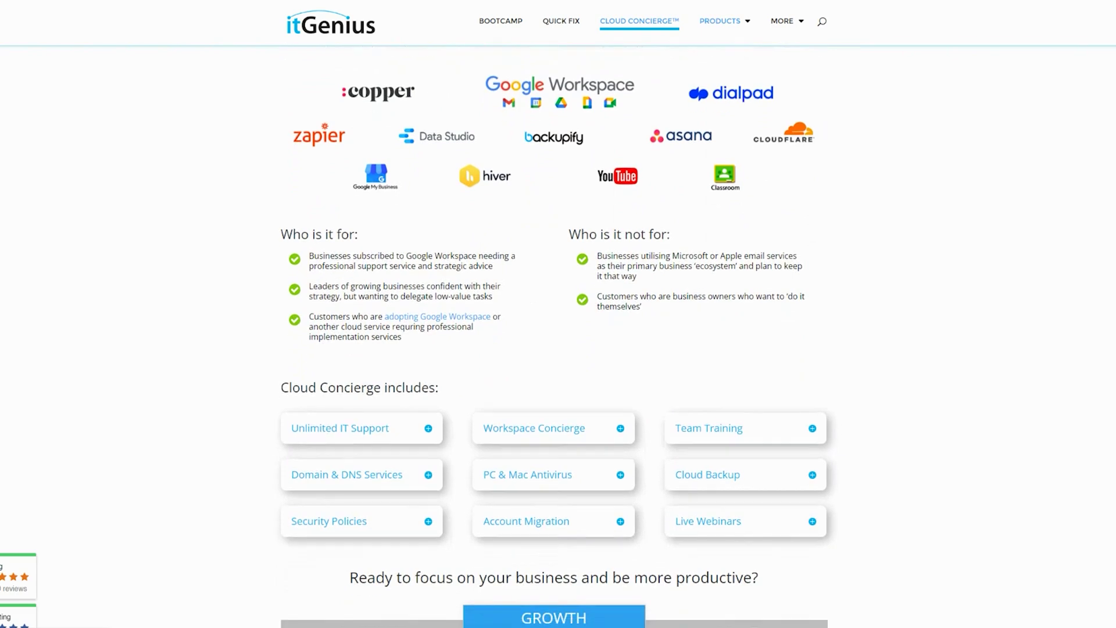
scroll(552, 349, up, 1)
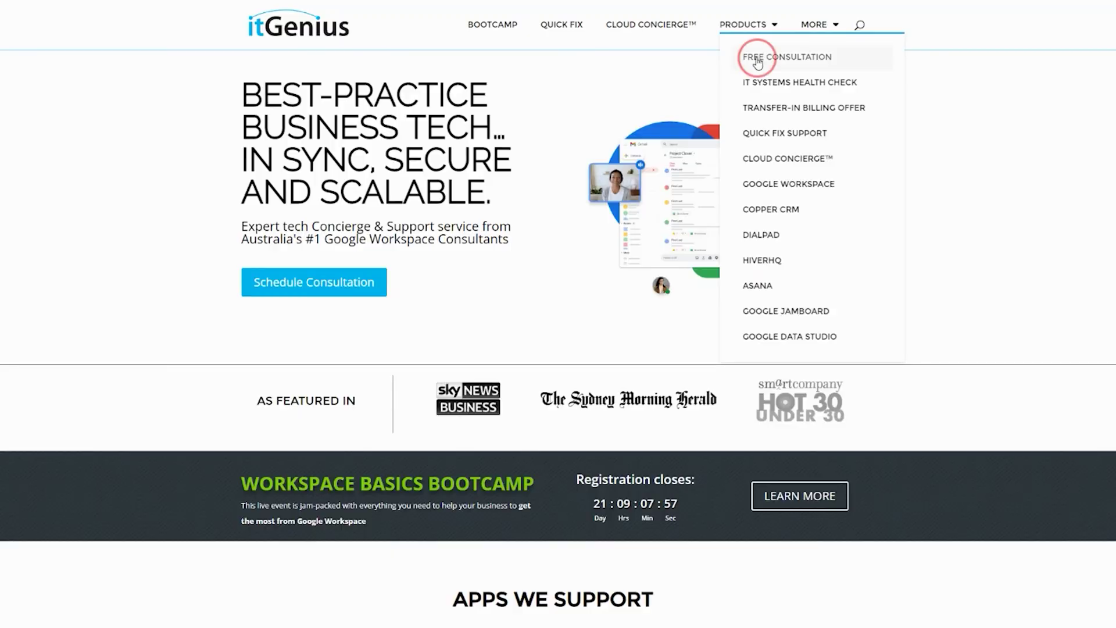
Open the itGenius Free Consultation page and scroll down to its free discovery call booking form.
click(757, 58)
scroll(546, 349, down, 1)
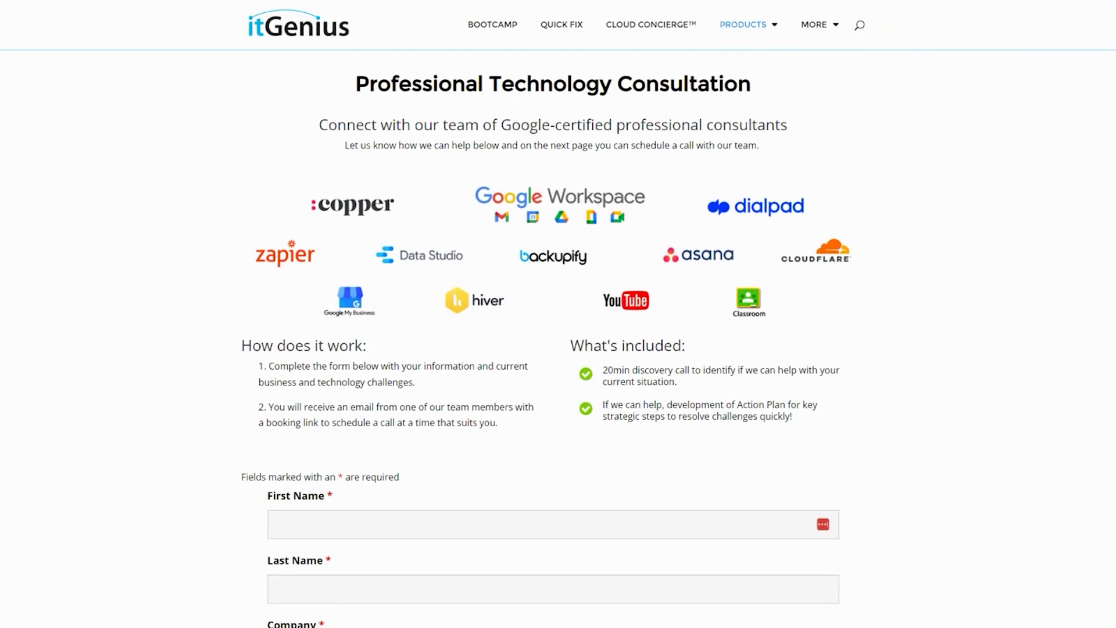